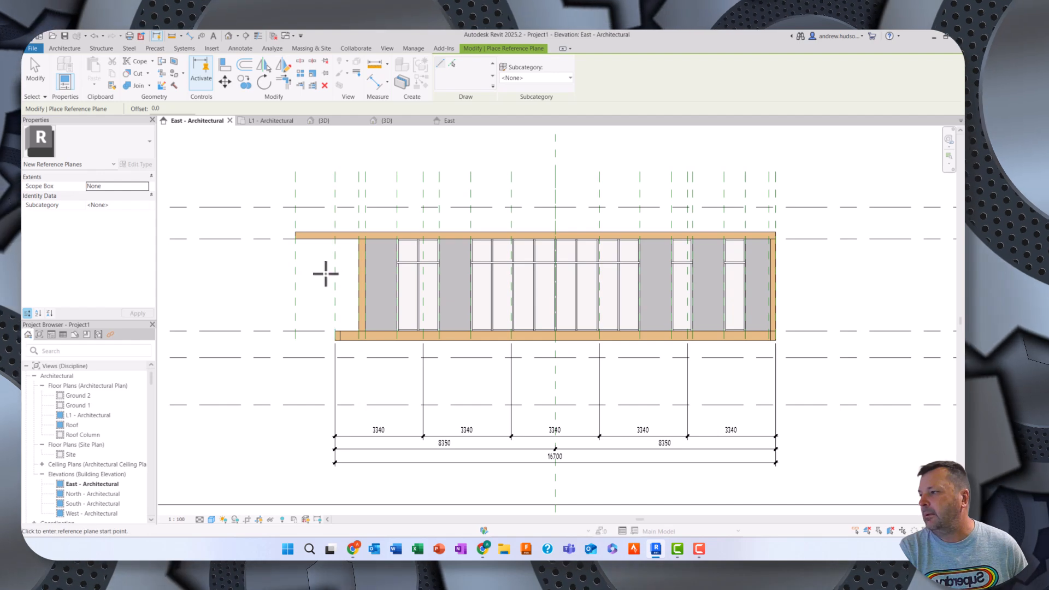
- Draw a reference plane leaning outward at 70° to horizontal, from the floor beam's upper left end corner to the Roof level
scroll(326, 273, "up", 3)
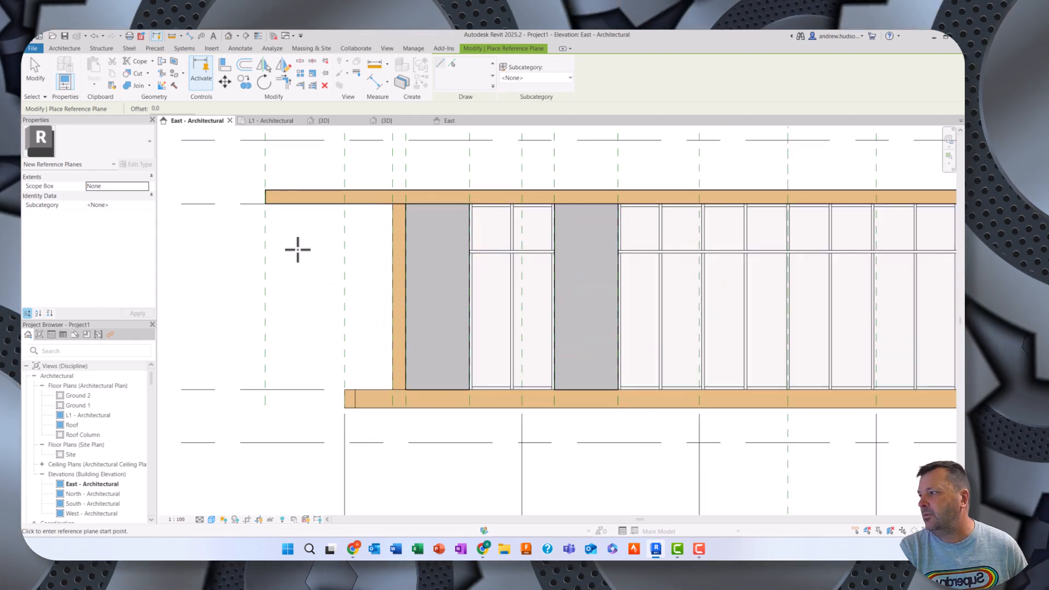
middle_click_drag(317, 268, 501, 283)
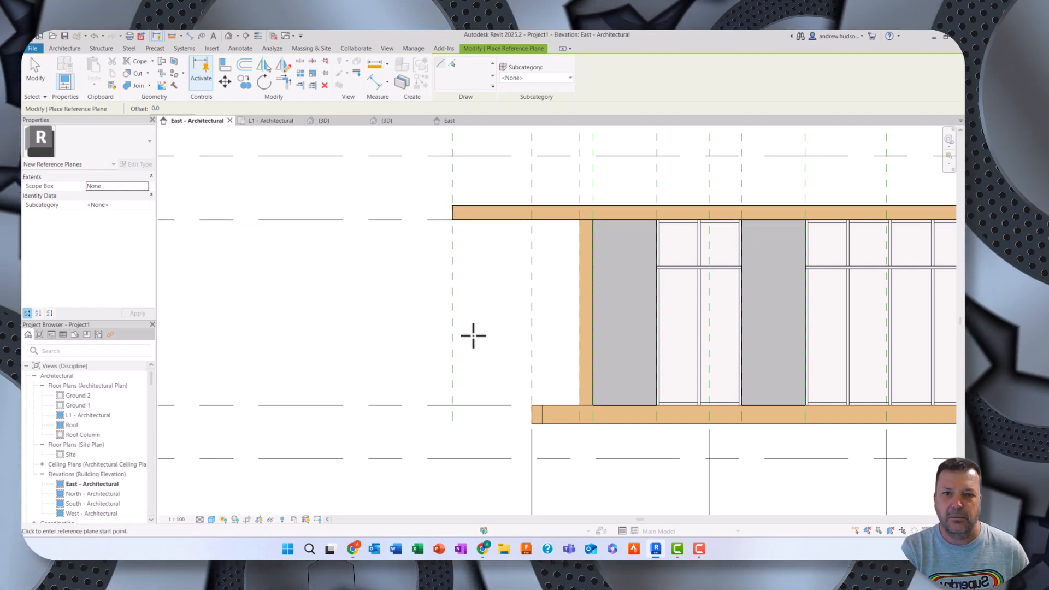
left_click(63, 48)
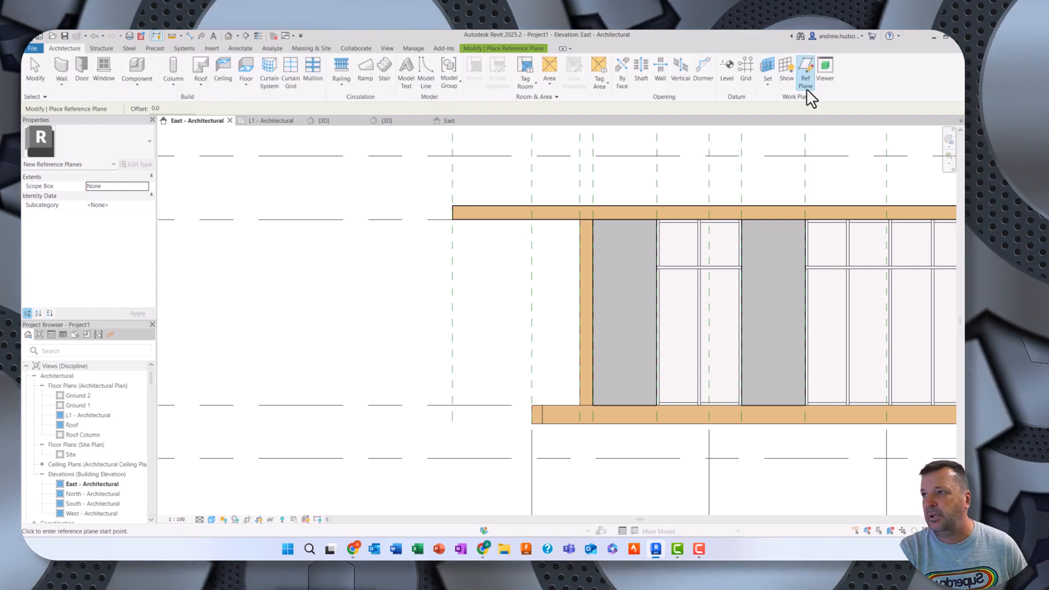
left_click(499, 49)
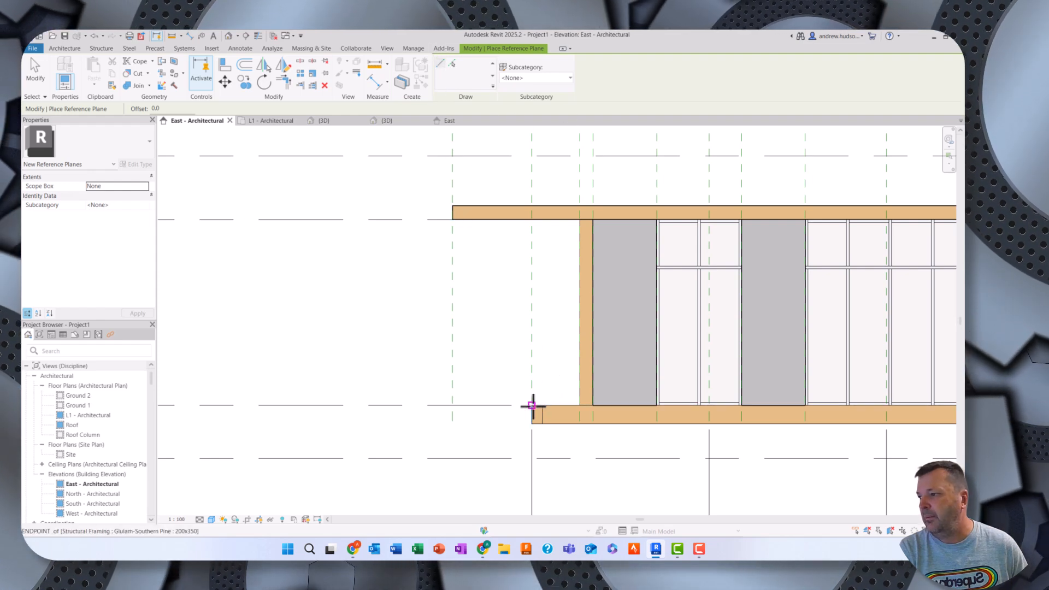
left_click(531, 406)
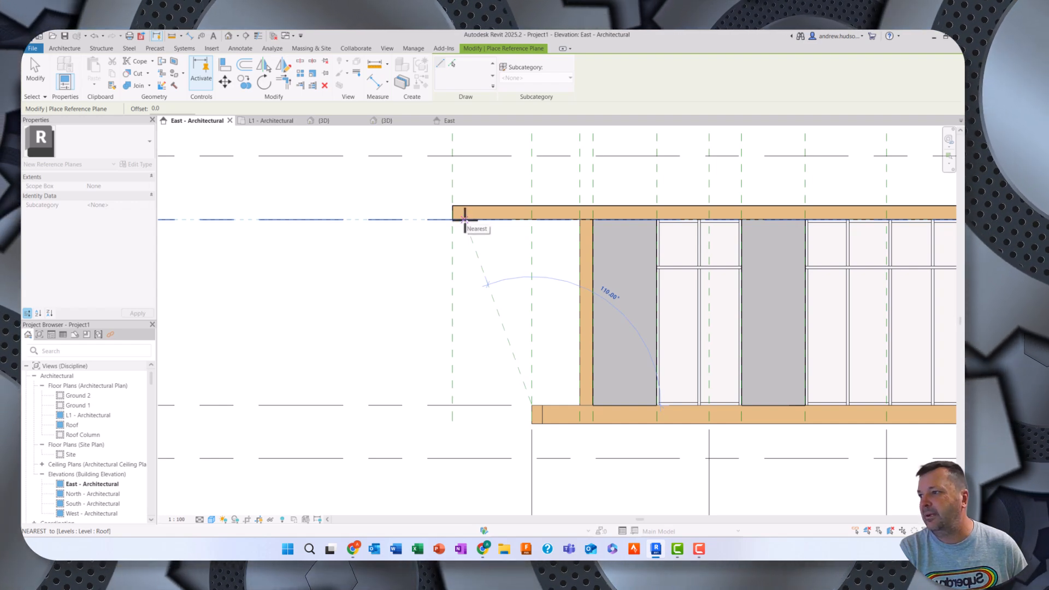
left_click(465, 220)
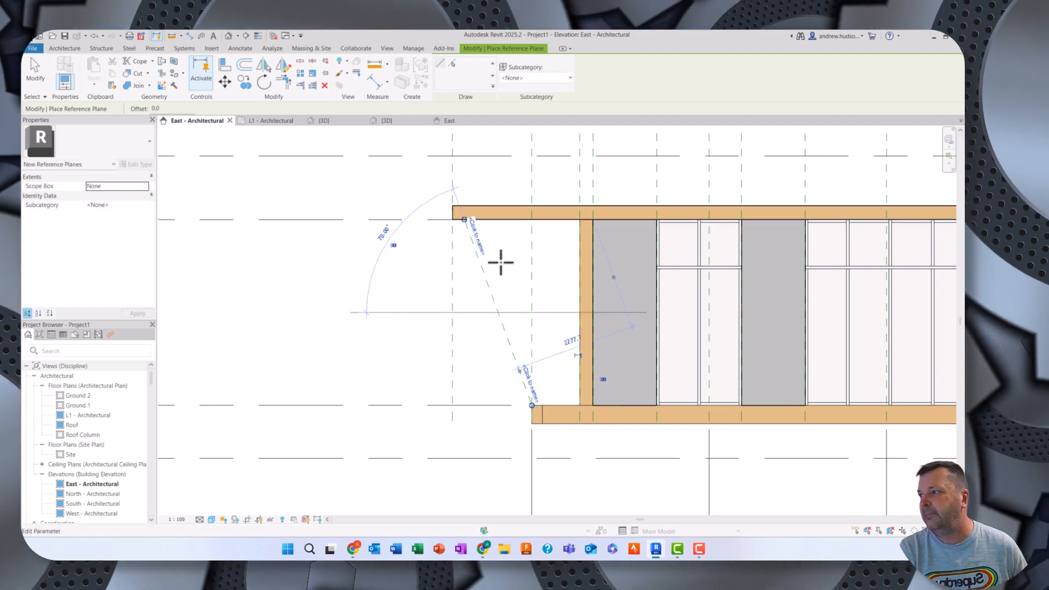
- Try to move the slanted reference plane 200 mm horizontally towards the building, and undo the move
left_click(243, 83)
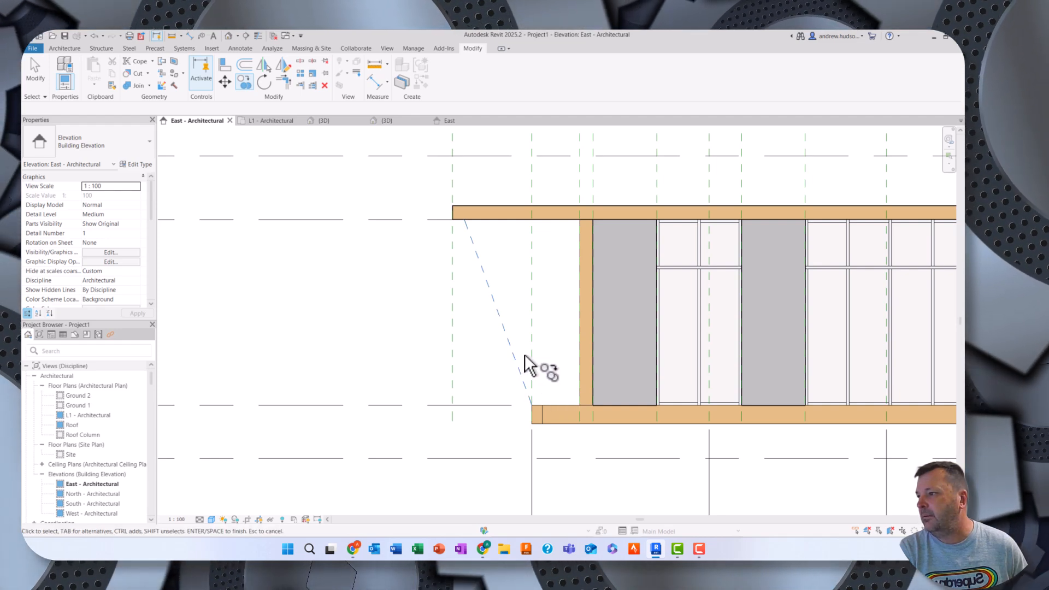
left_click(503, 310)
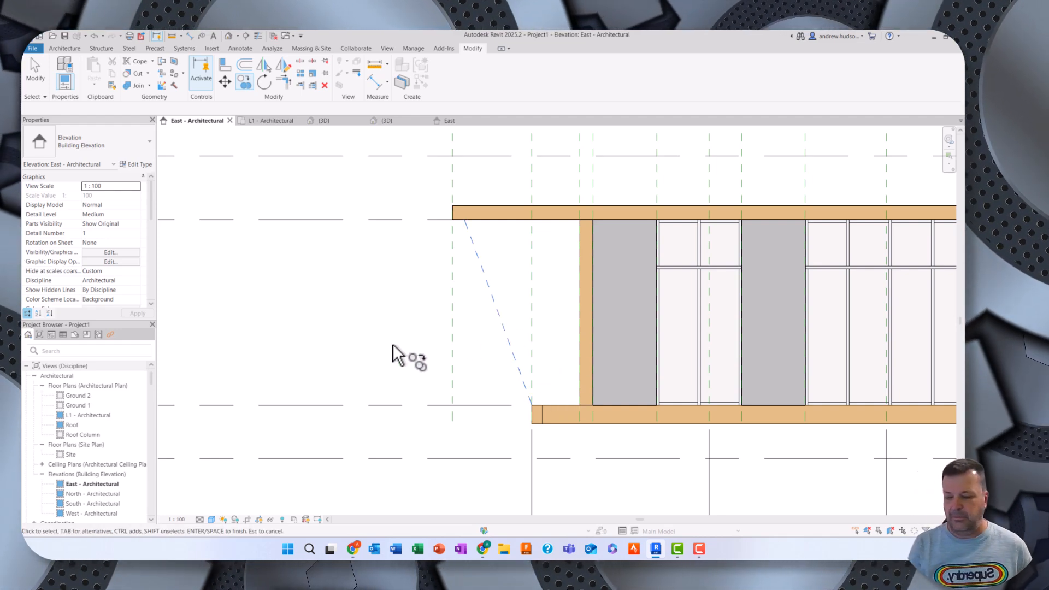
key("Return")
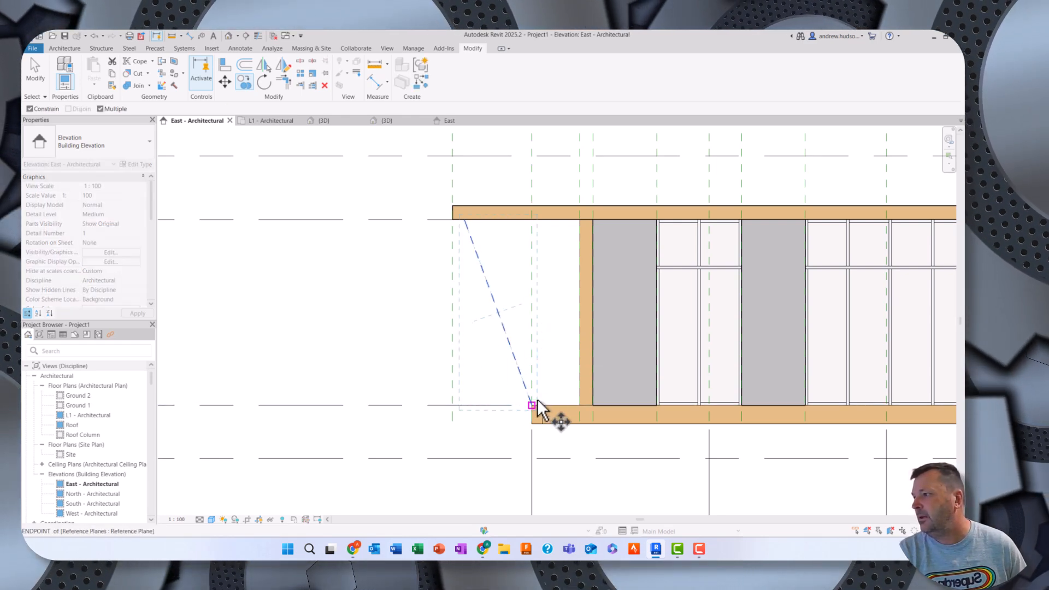
left_click(226, 82)
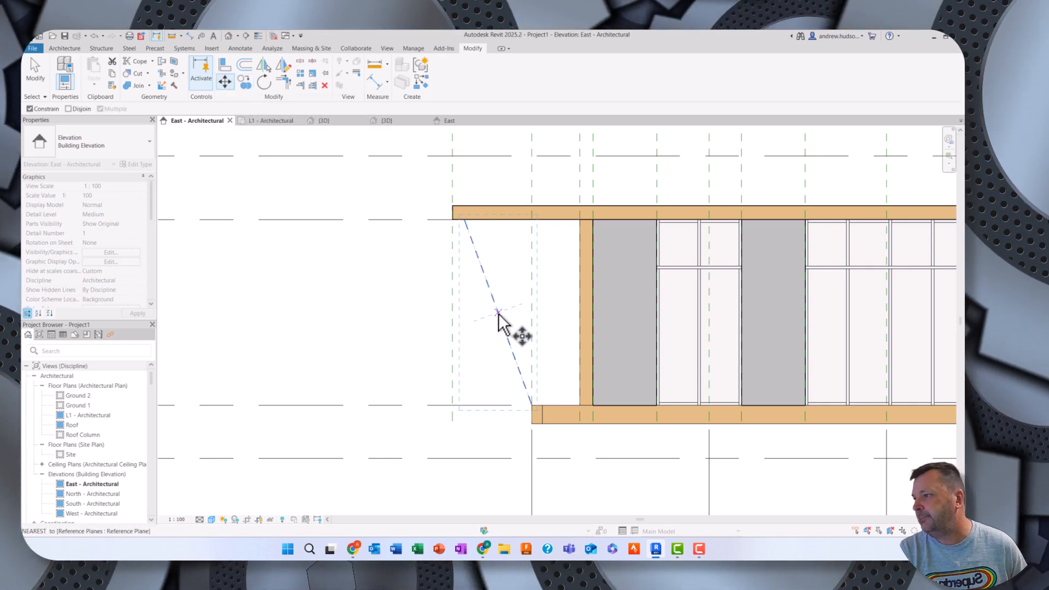
left_click(507, 336)
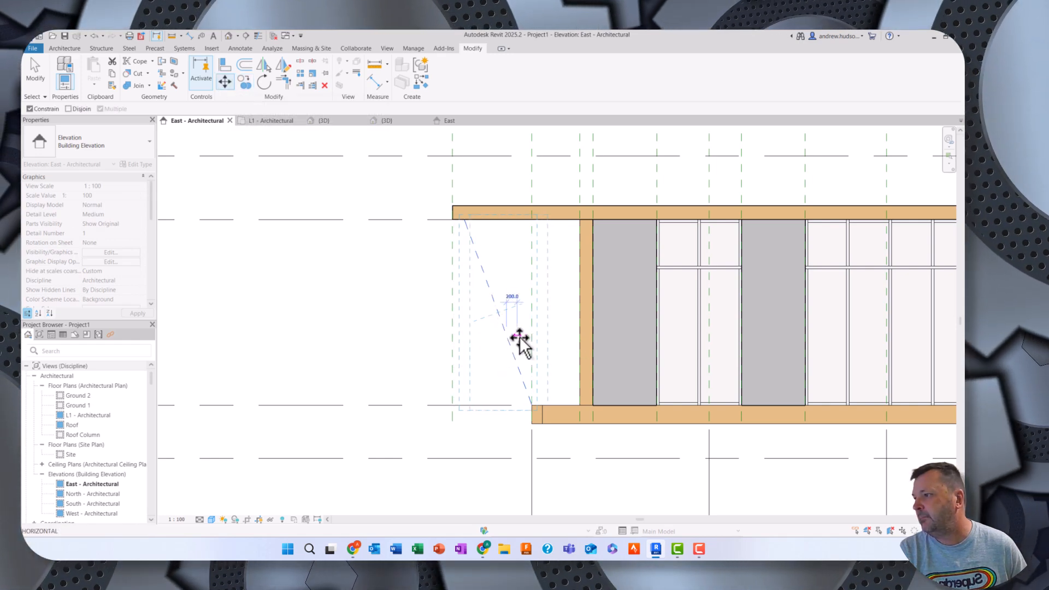
left_click(513, 336)
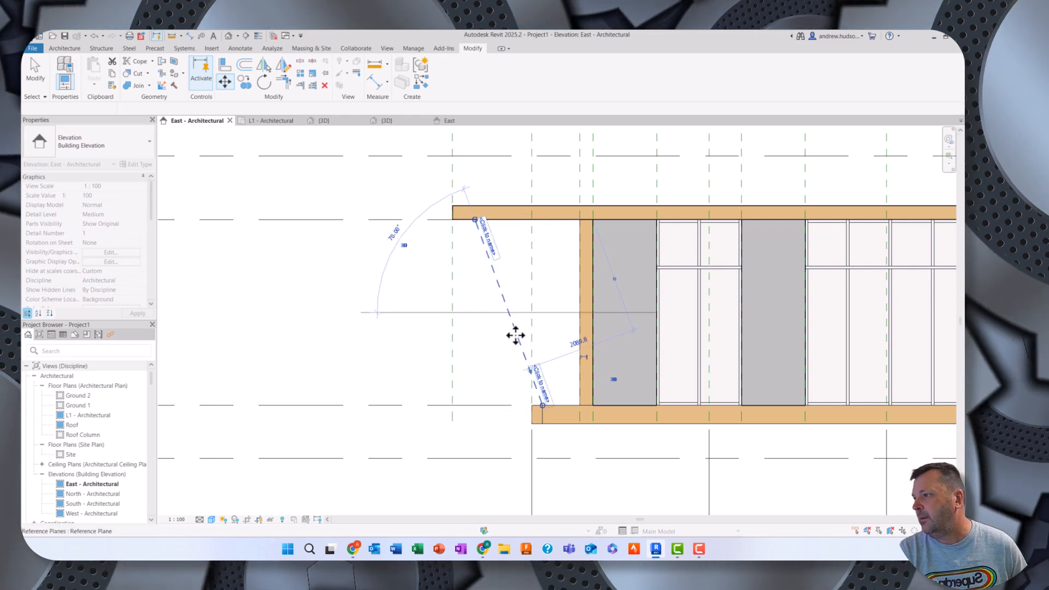
left_click(94, 36)
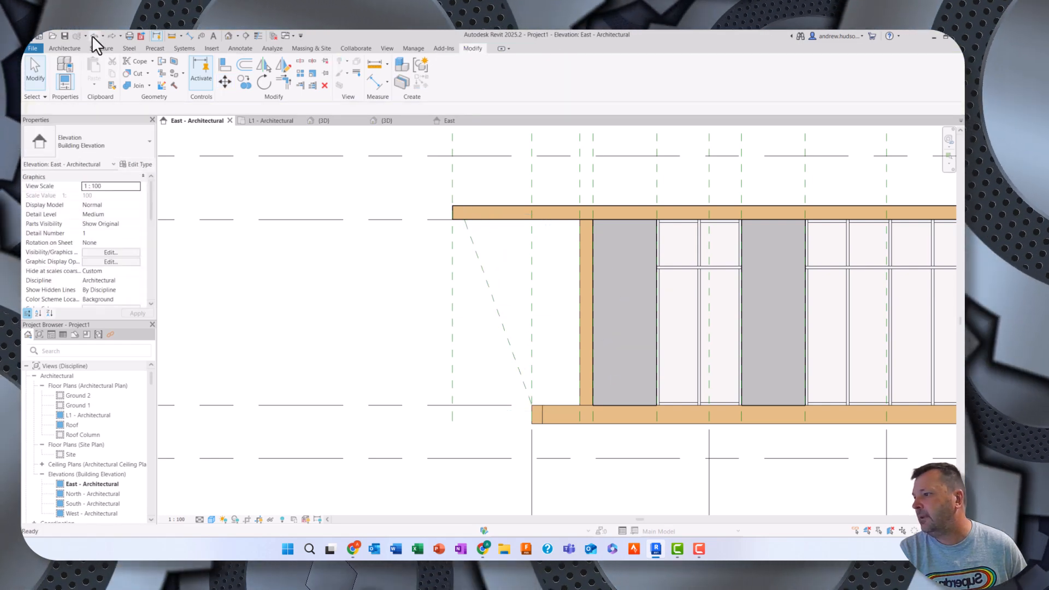
- Copy the slanted reference plane about 200 mm towards the building, starting from its lower endpoint
left_click(244, 83)
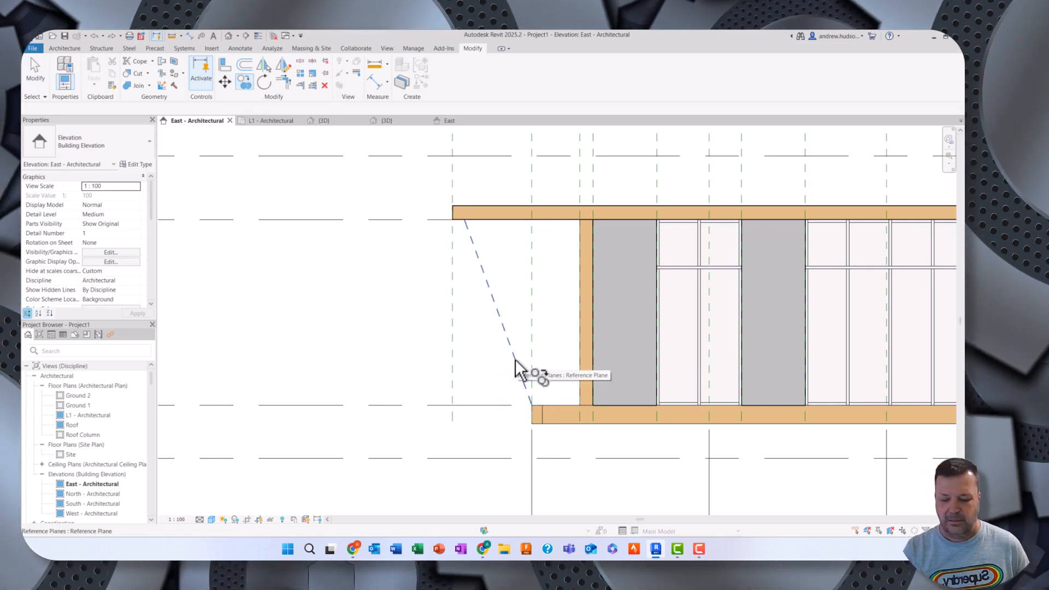
left_click(531, 405)
key("Return")
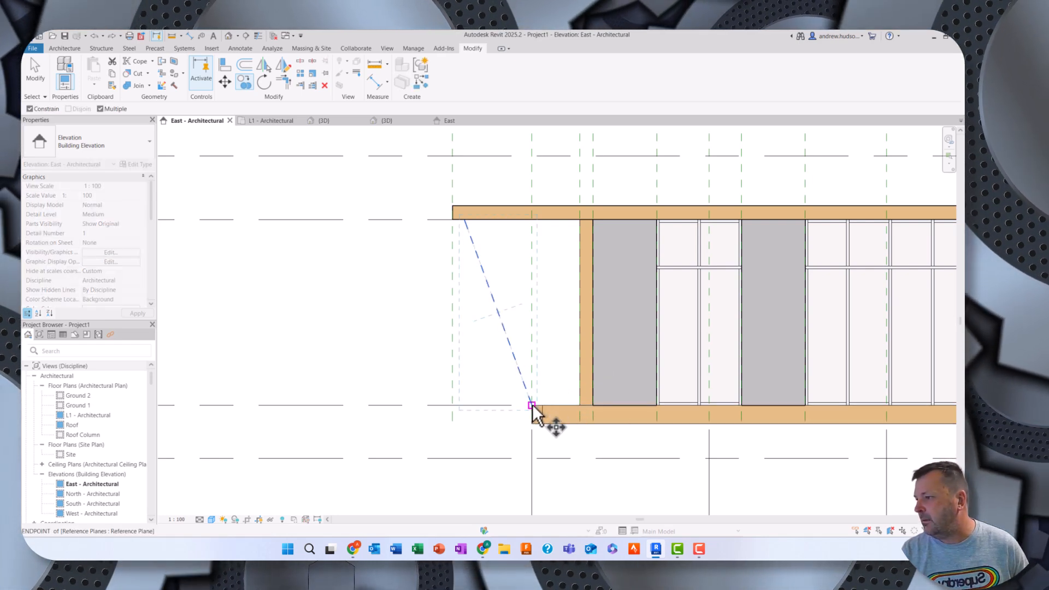
left_click(532, 405)
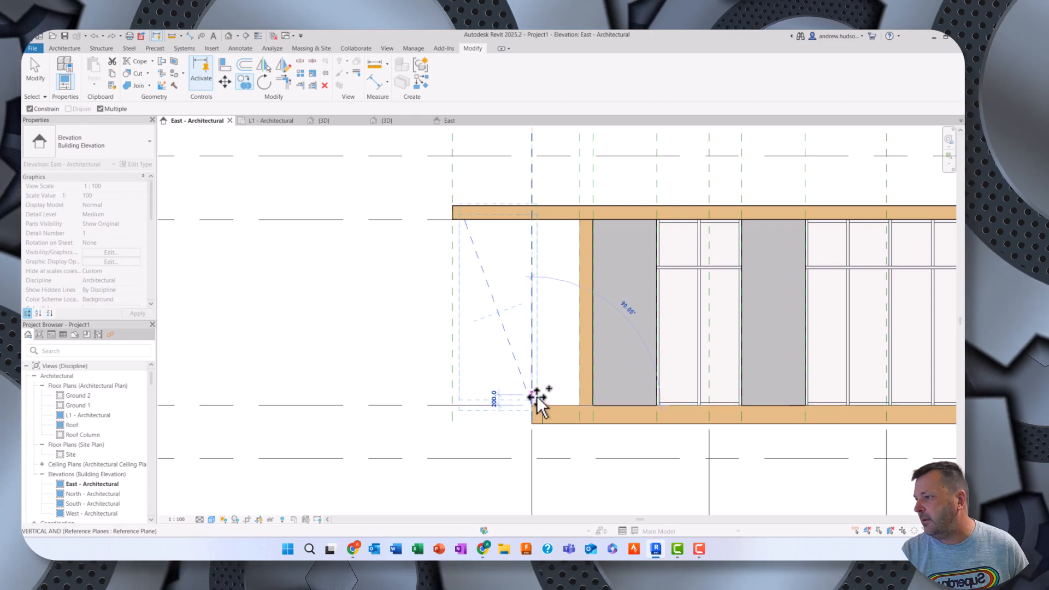
left_click(541, 402)
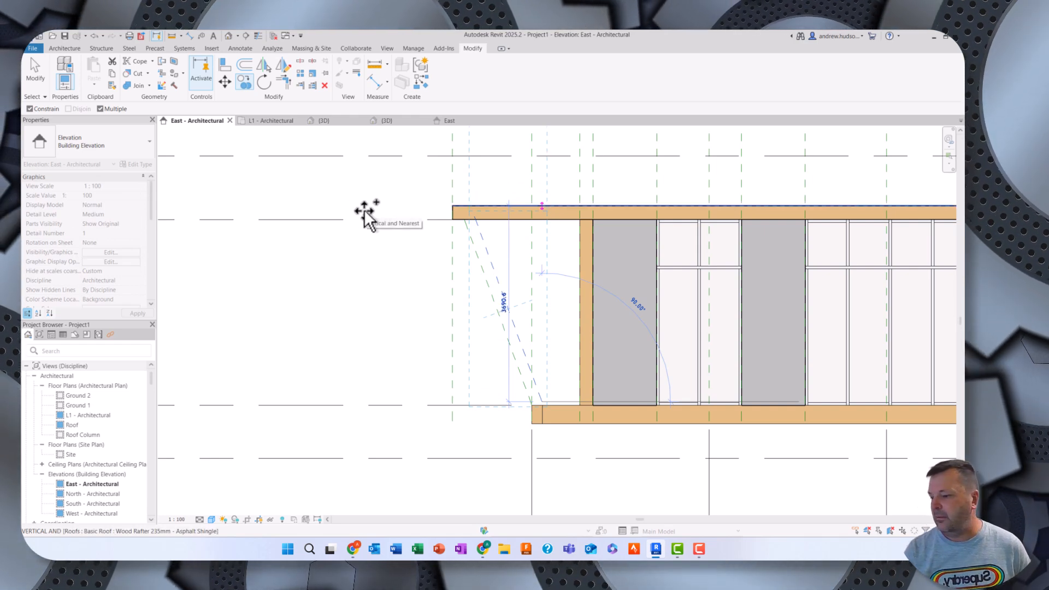
key("Escape")
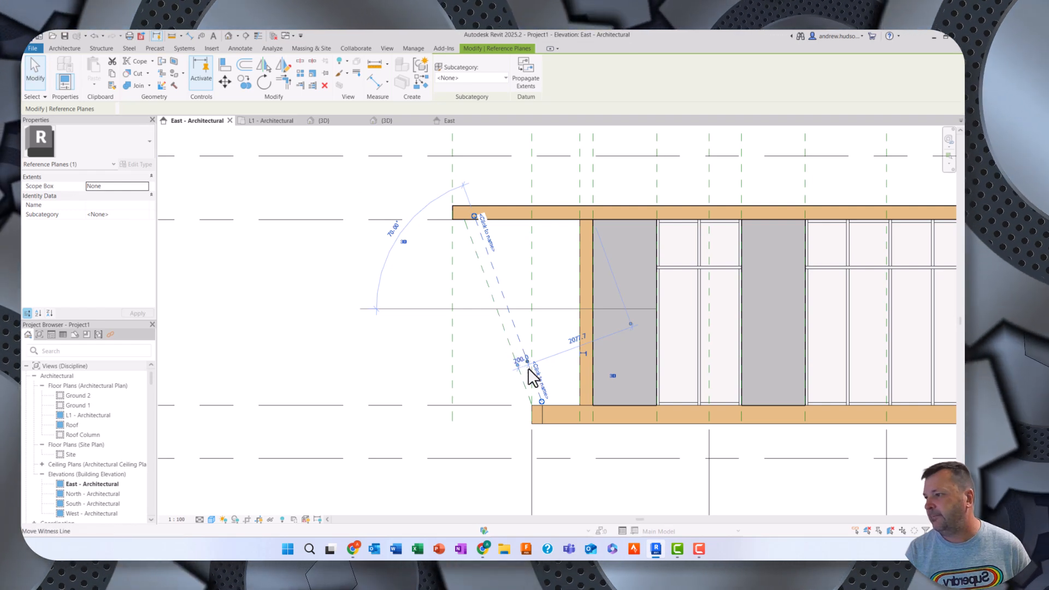
- Set the distance between the two parallel slanted reference planes to 125 mm
scroll(523, 368, "up", 3)
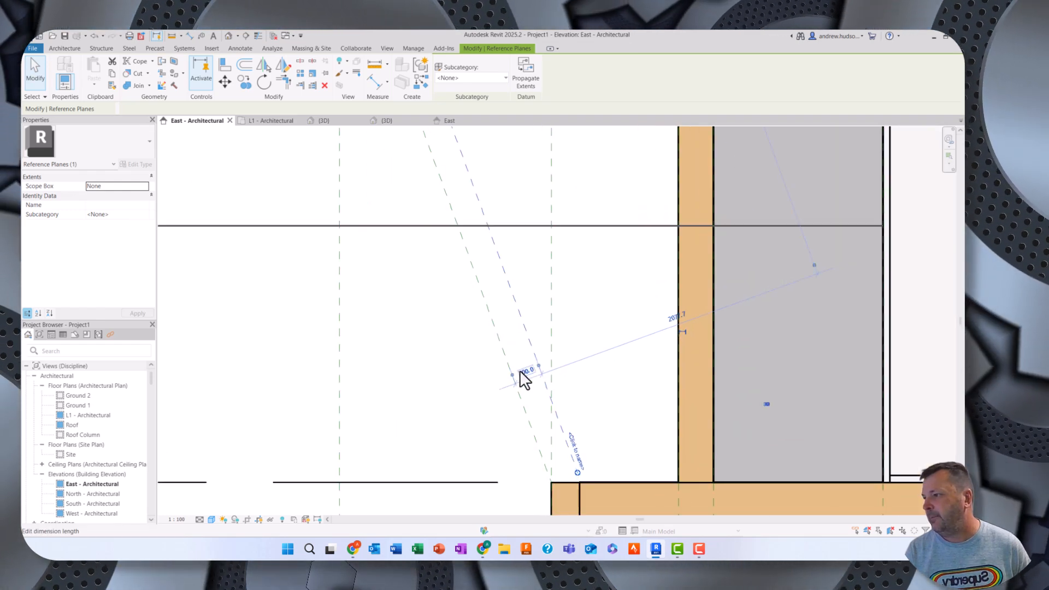
left_click(524, 377)
type("125")
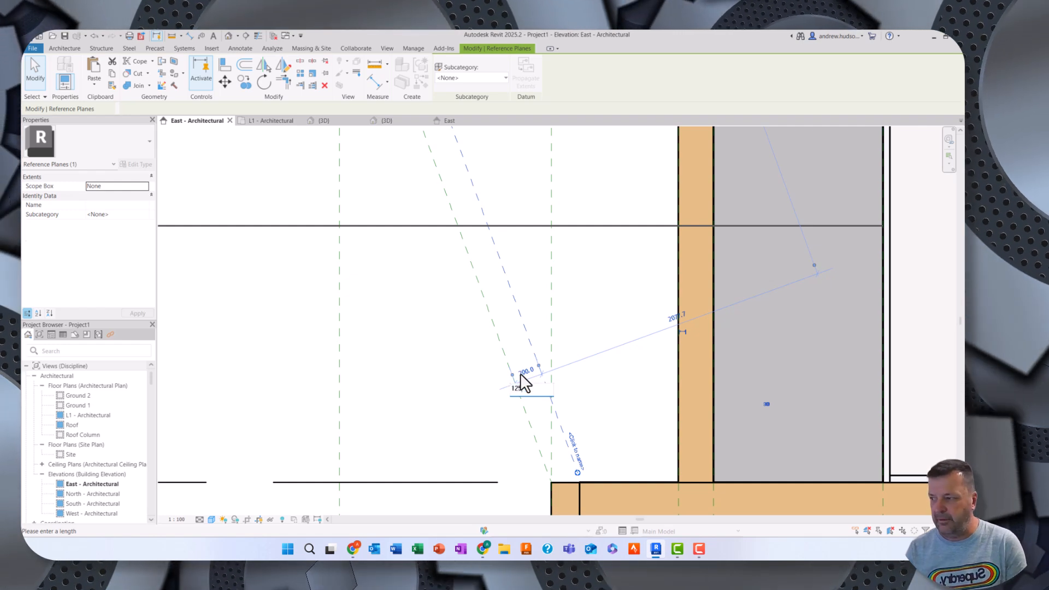
key("Return")
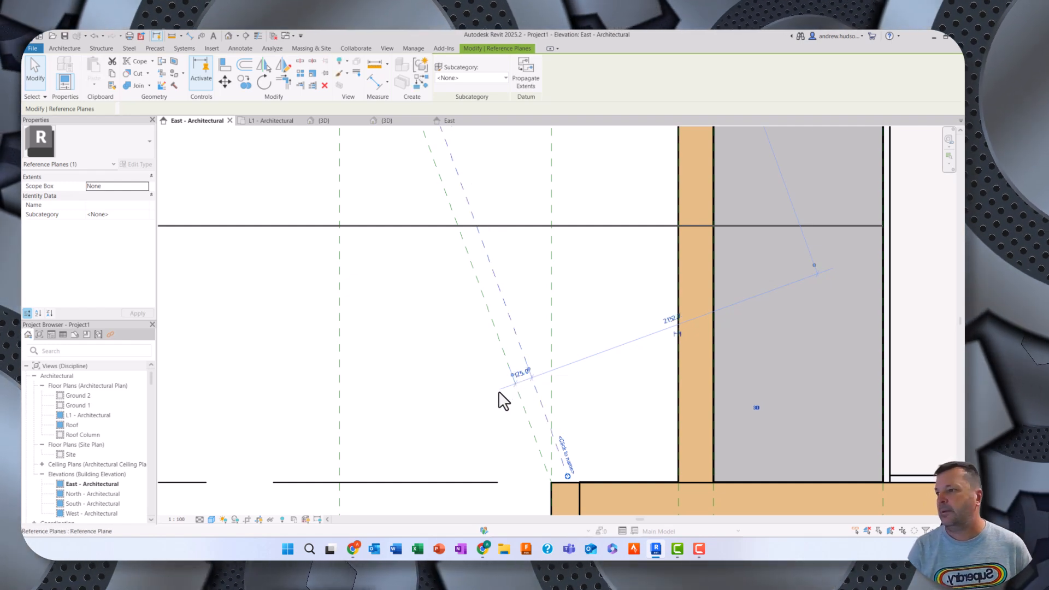
scroll(432, 404, "up", 3)
scroll(432, 404, "down", 6)
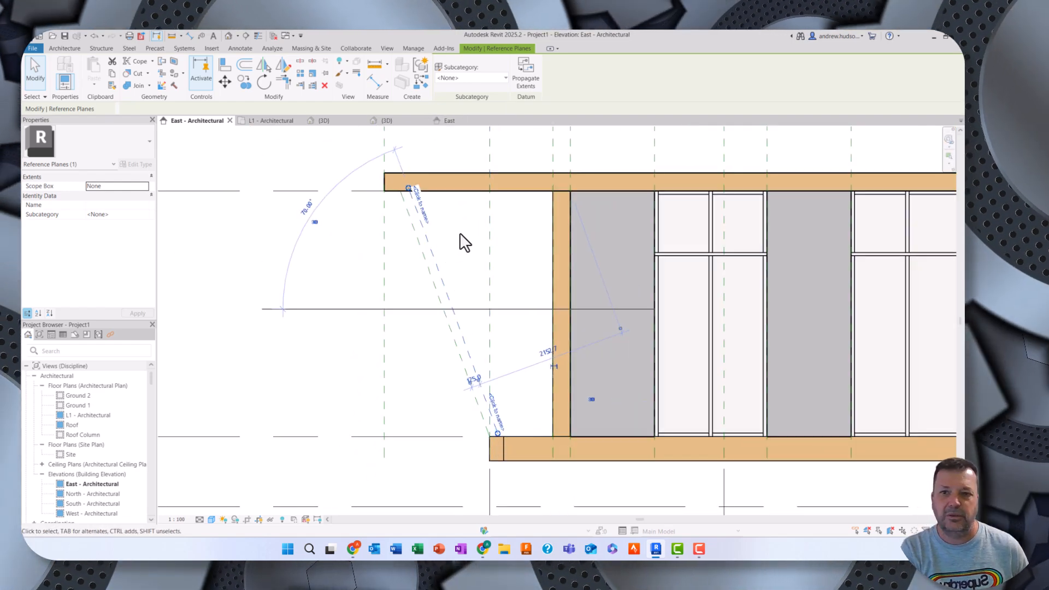
left_click(197, 165)
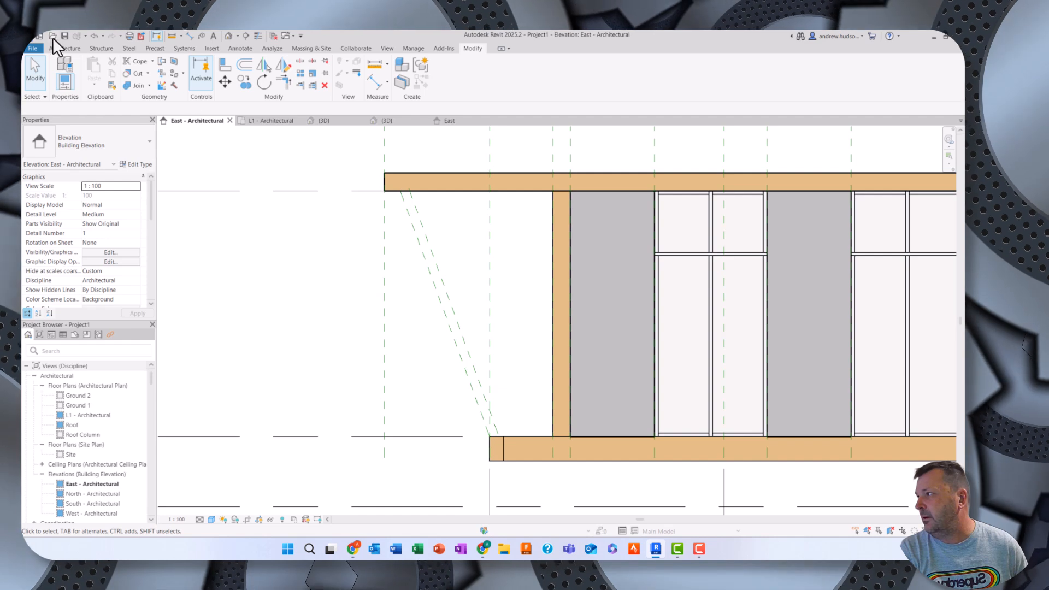
- Place a slanted M_Dimension Lumber-Column 170x250 along the outer slanted reference plane, from the floor beam's end to the Roof level
left_click(63, 48)
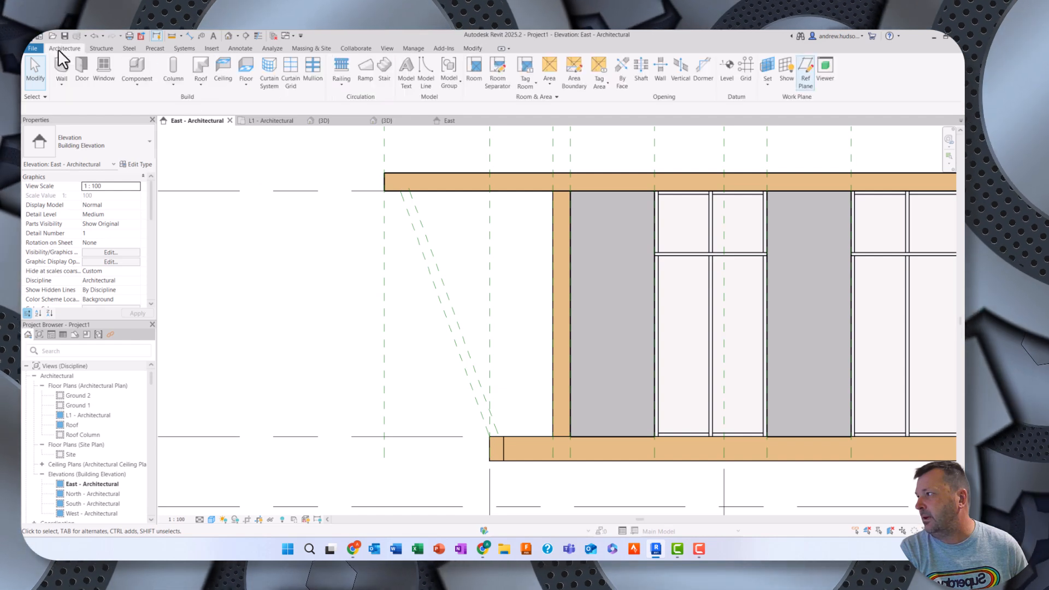
left_click(173, 65)
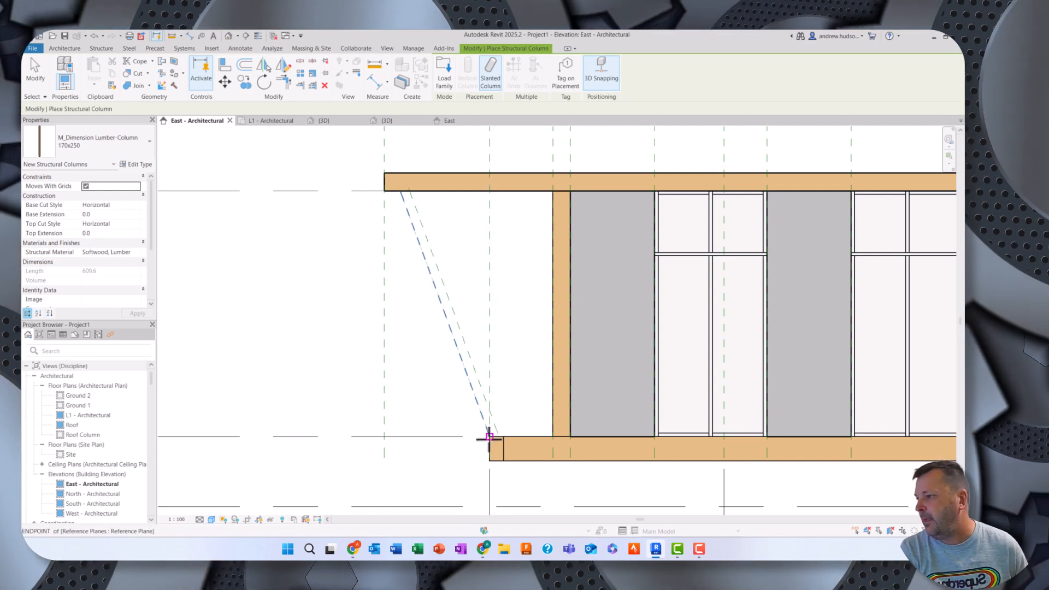
left_click(489, 437)
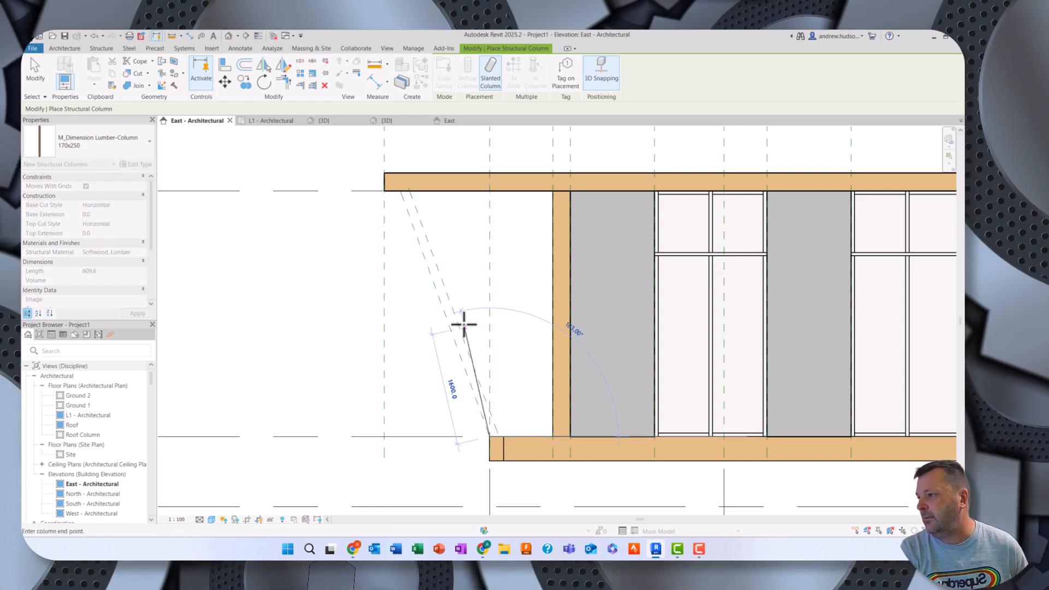
key("Escape")
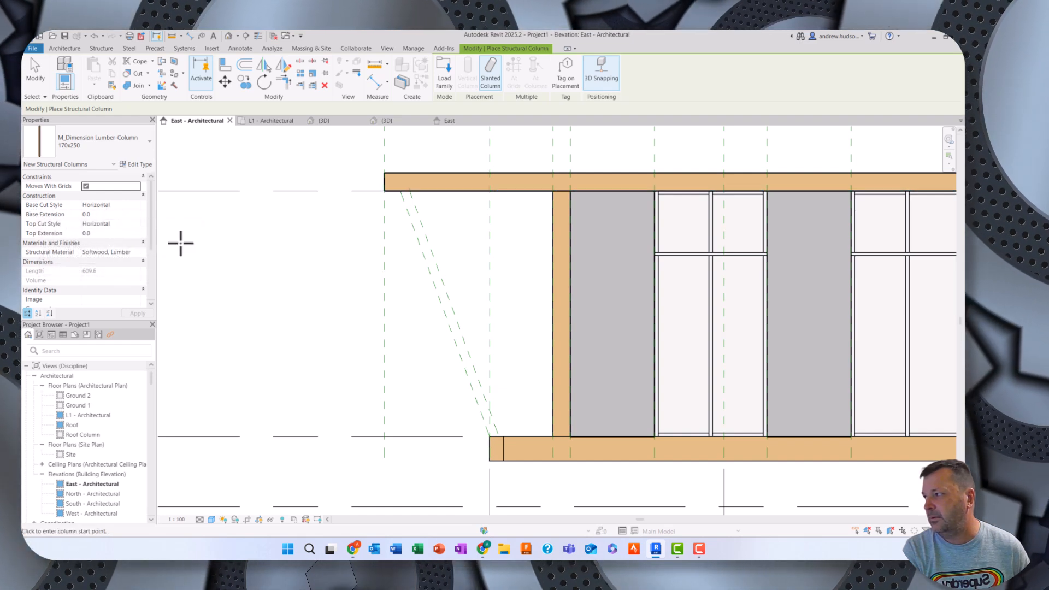
left_click(489, 436)
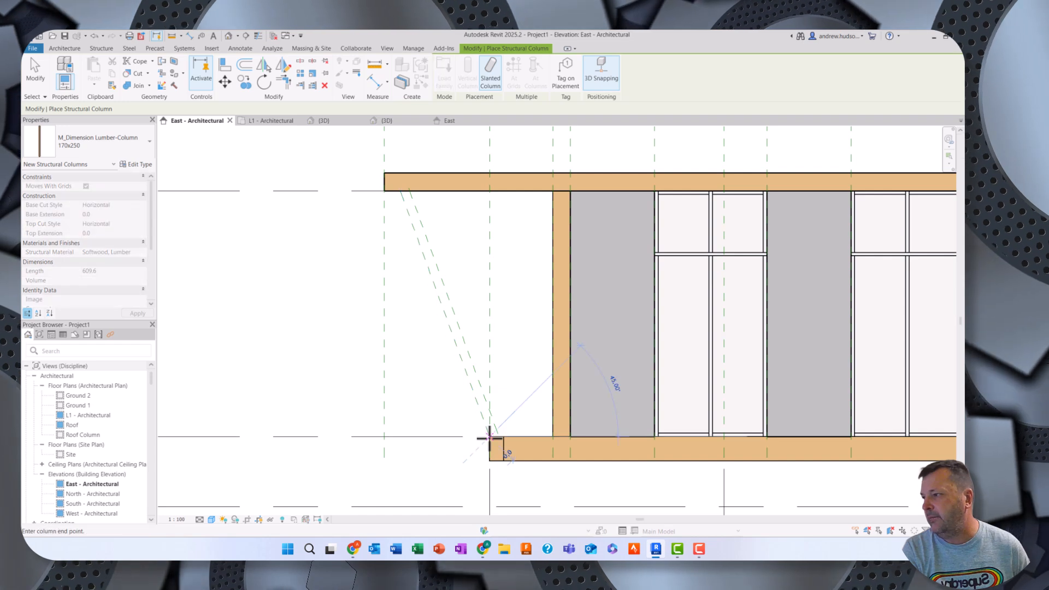
left_click(400, 191)
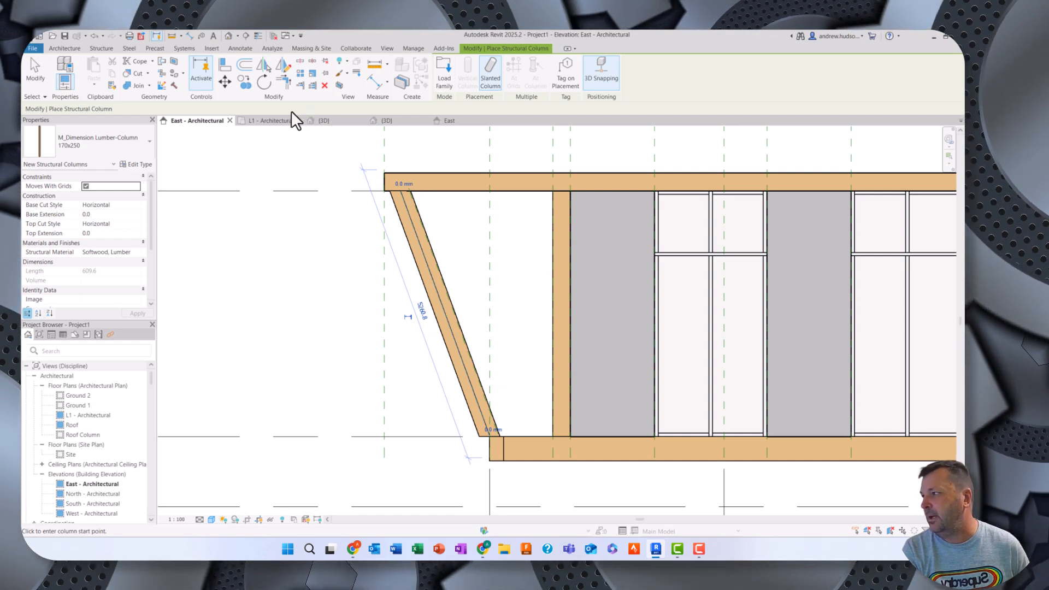
- In the L1 - Architectural plan, align the slanted column with the centreline of the right-hand side floor beam
left_click(268, 123)
scroll(547, 338, "down", 3)
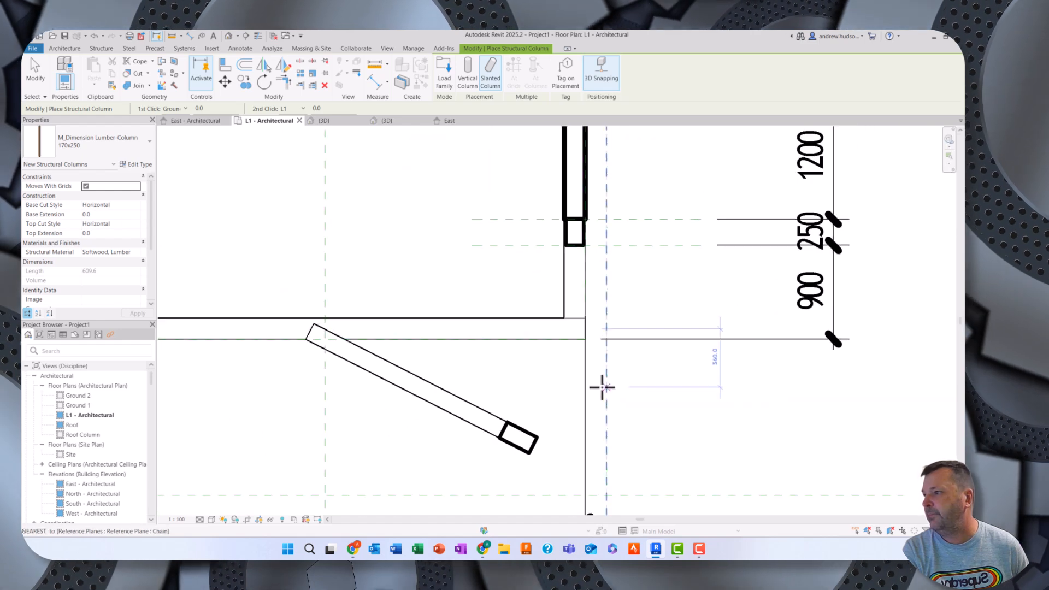
scroll(598, 387, "down", 1)
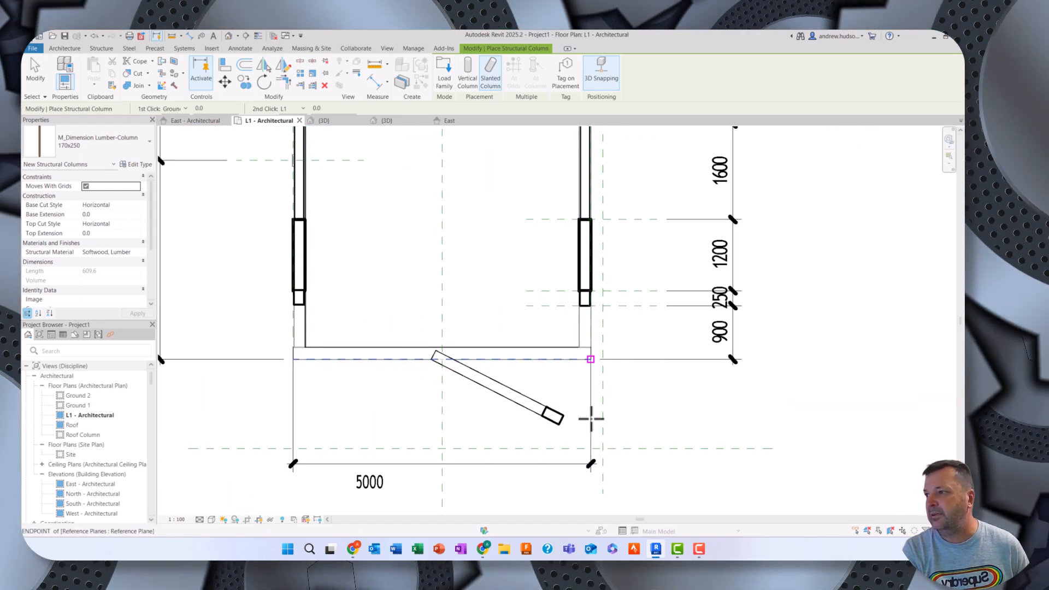
left_click(225, 69)
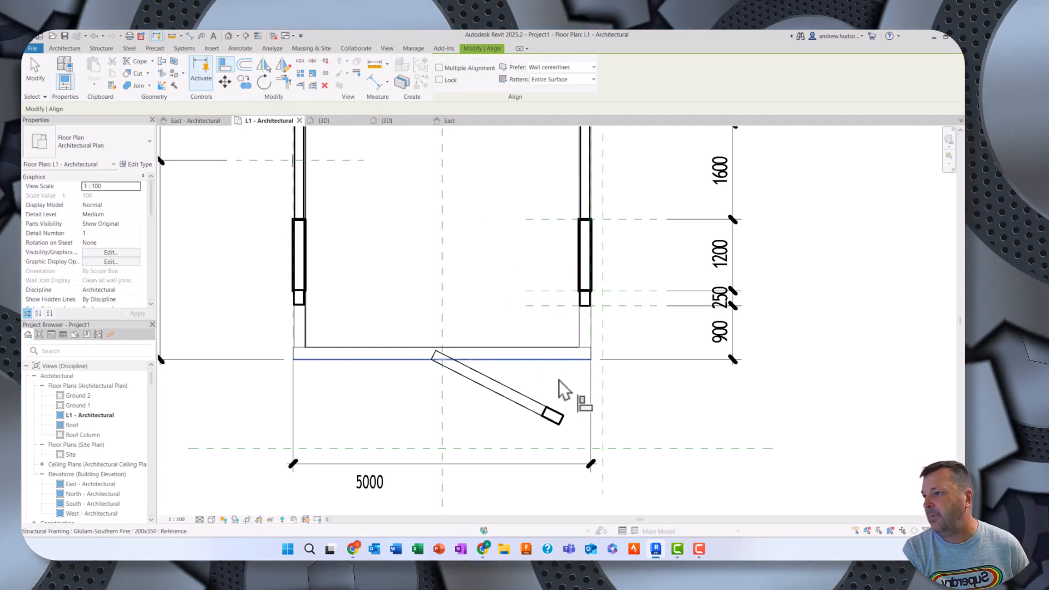
key("Tab")
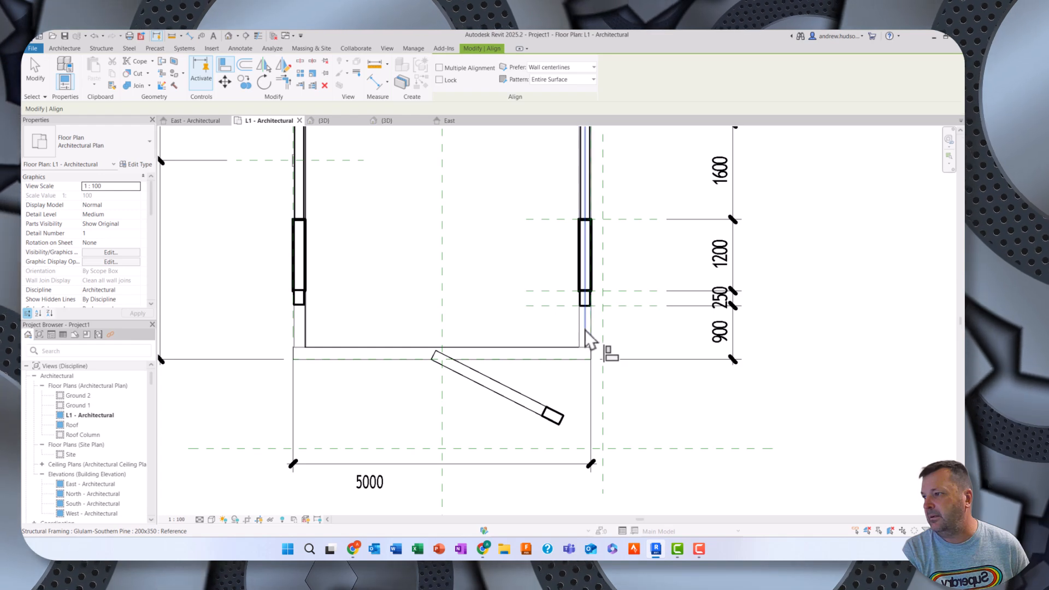
left_click(585, 330)
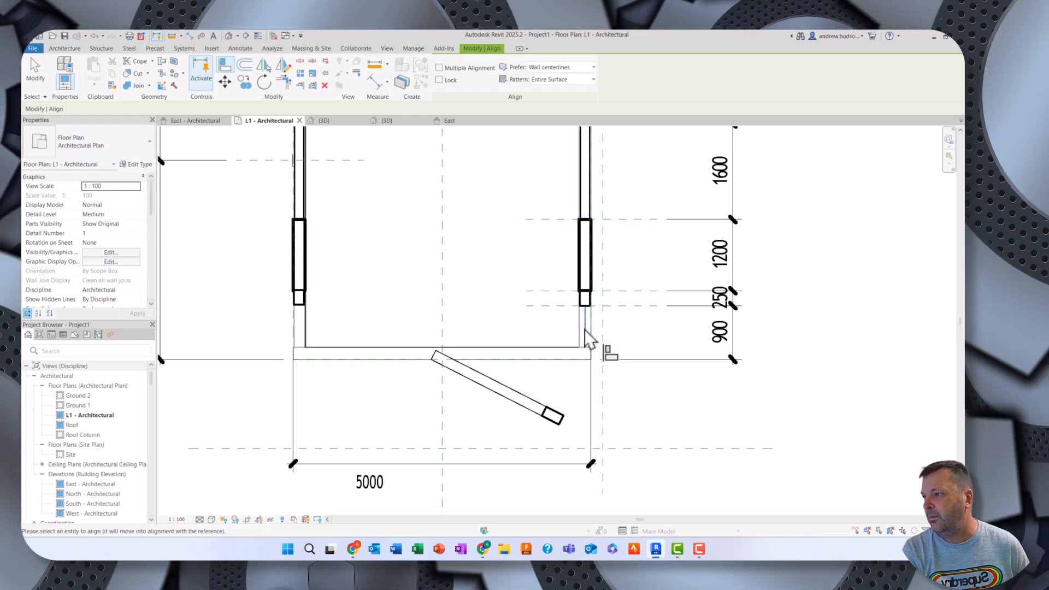
left_click(474, 376)
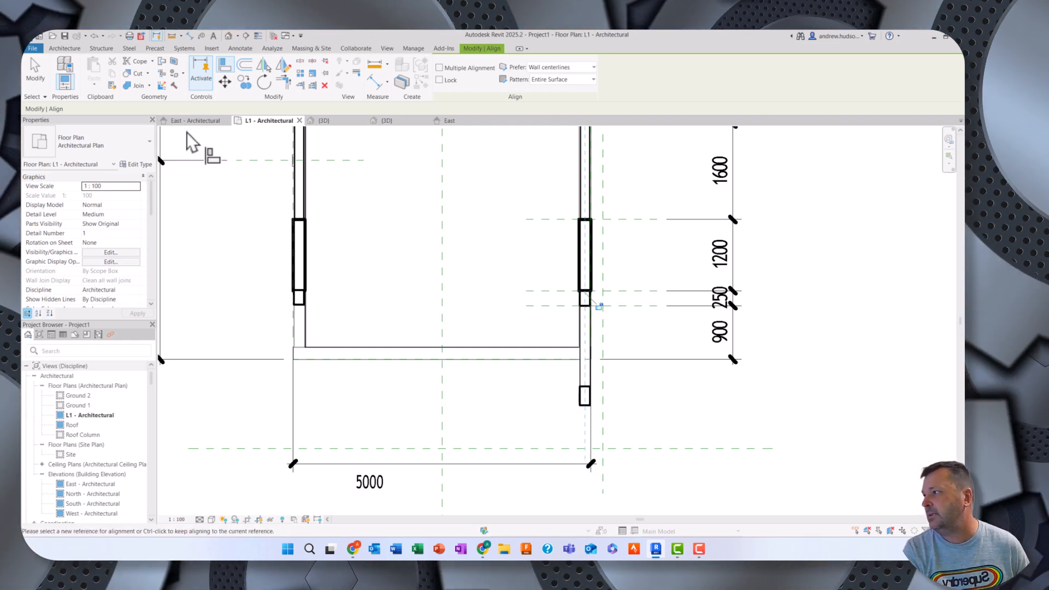
- In the East - Architectural elevation, relocate the slanted column's base to the outer end of the floor beam
left_click(201, 120)
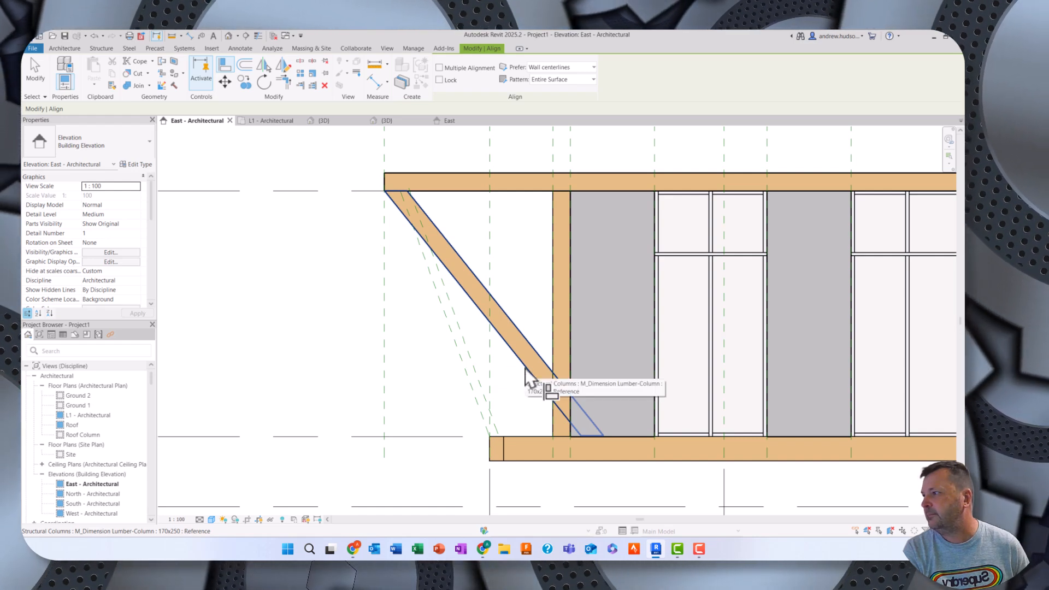
left_click(525, 369)
left_click(34, 77)
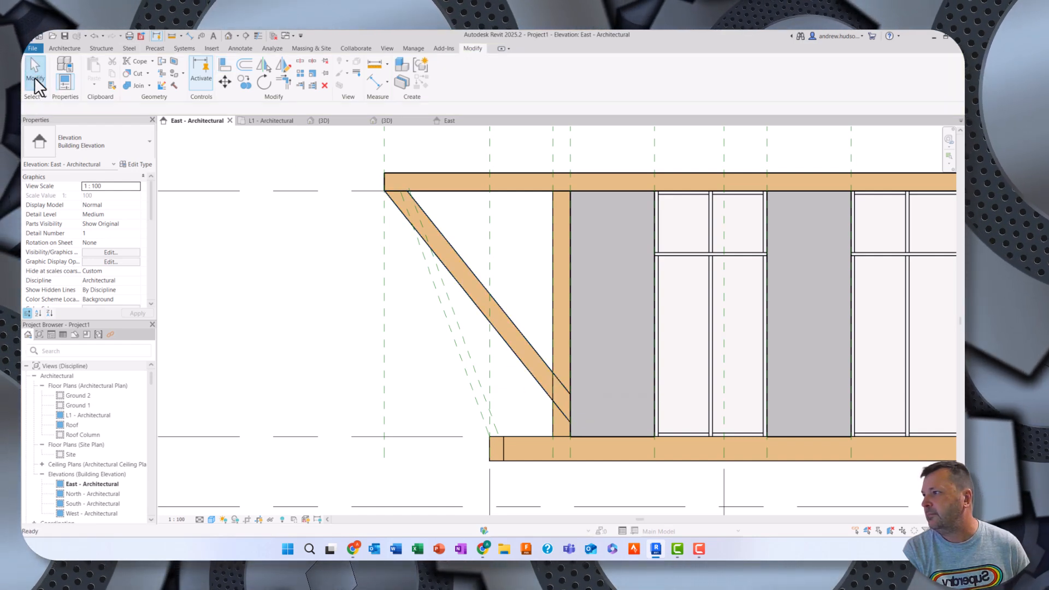
left_click(511, 350)
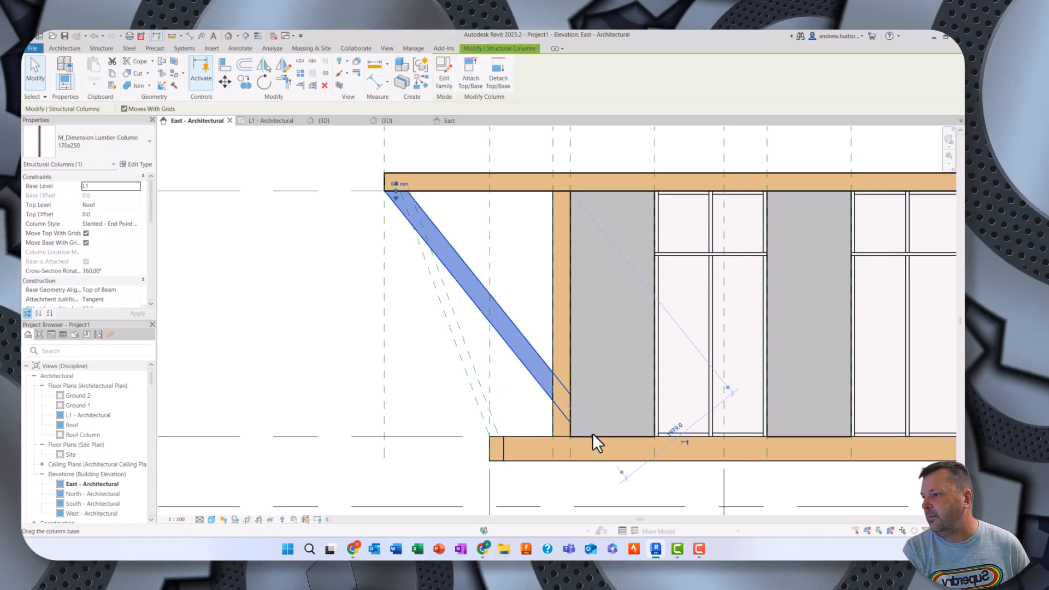
left_click_drag(592, 438, 487, 435)
scroll(463, 462, "down", 2)
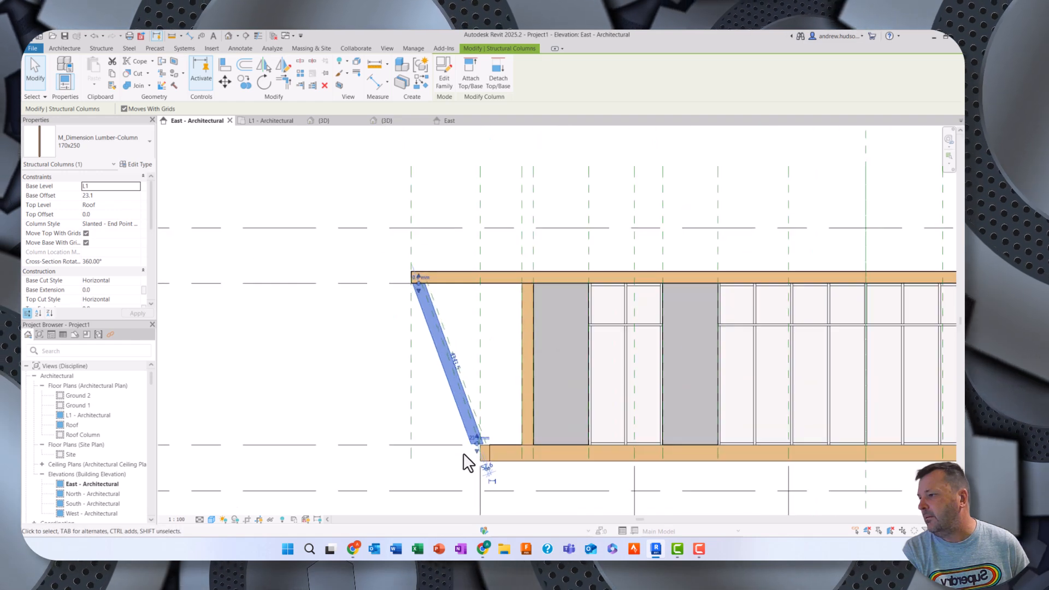
- Move the whole slanted column from its outer lower corner to the floor beam's outer upper corner
scroll(464, 455, "up", 4)
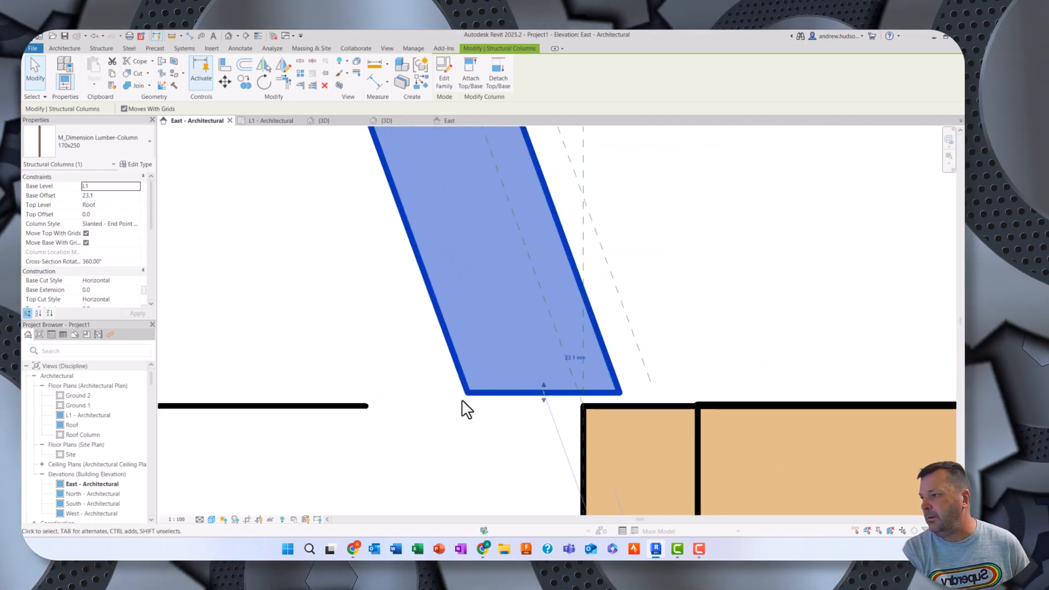
left_click(685, 372)
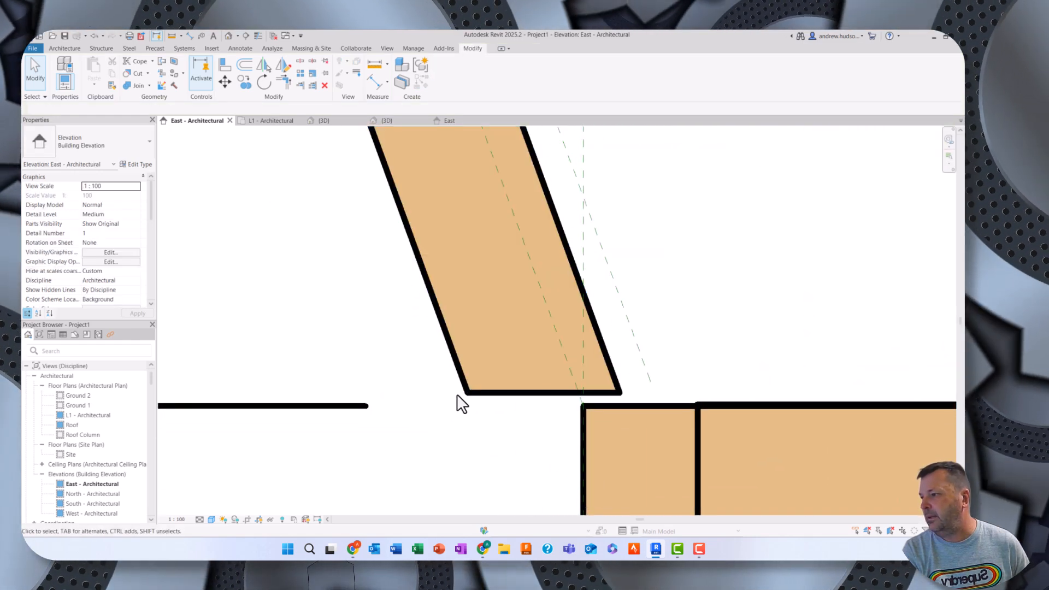
left_click(225, 83)
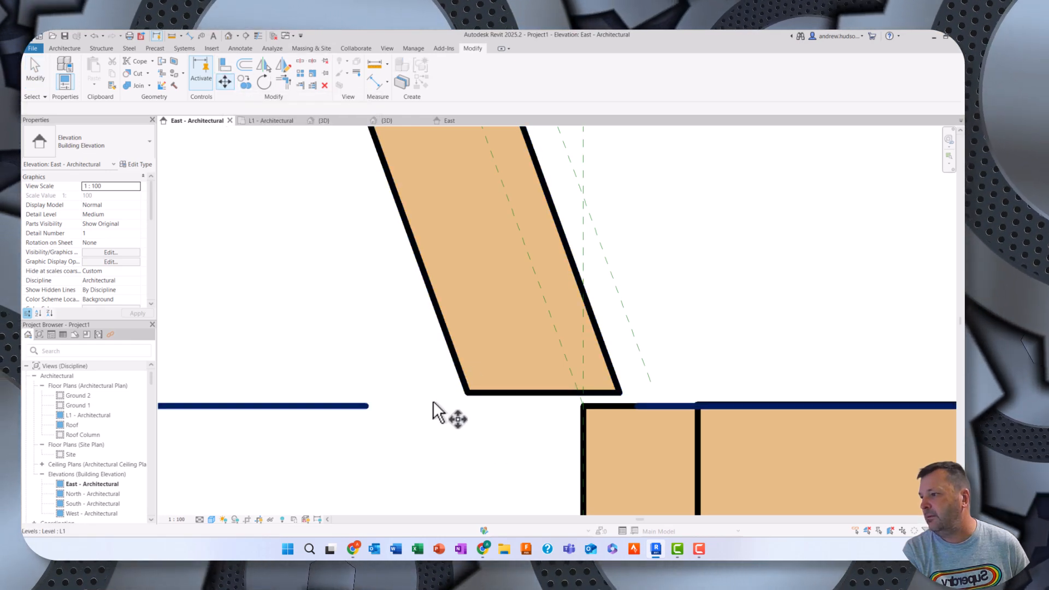
left_click(467, 391)
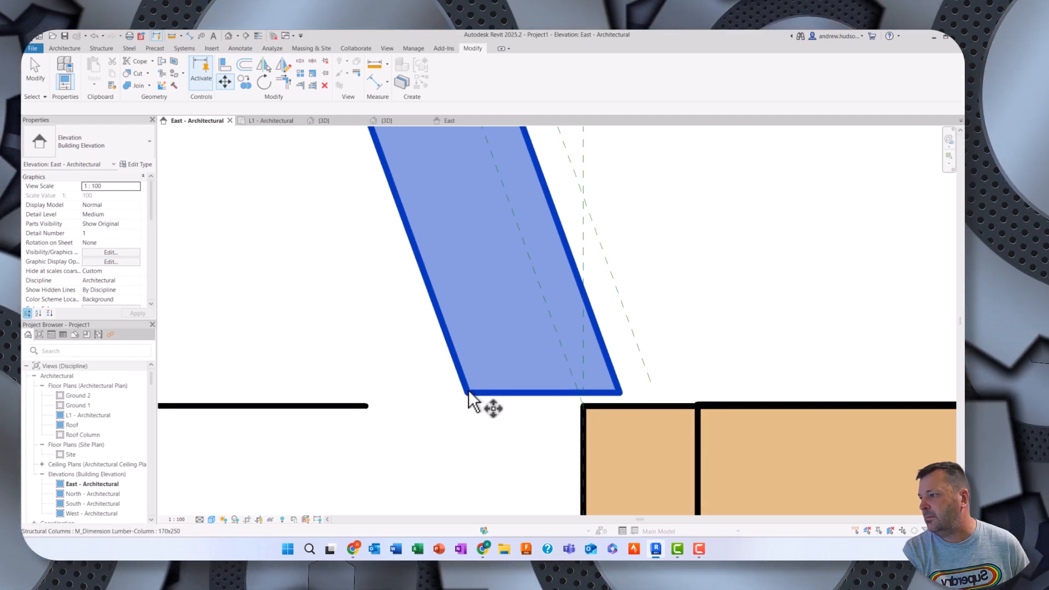
left_click(586, 416)
left_click(469, 401)
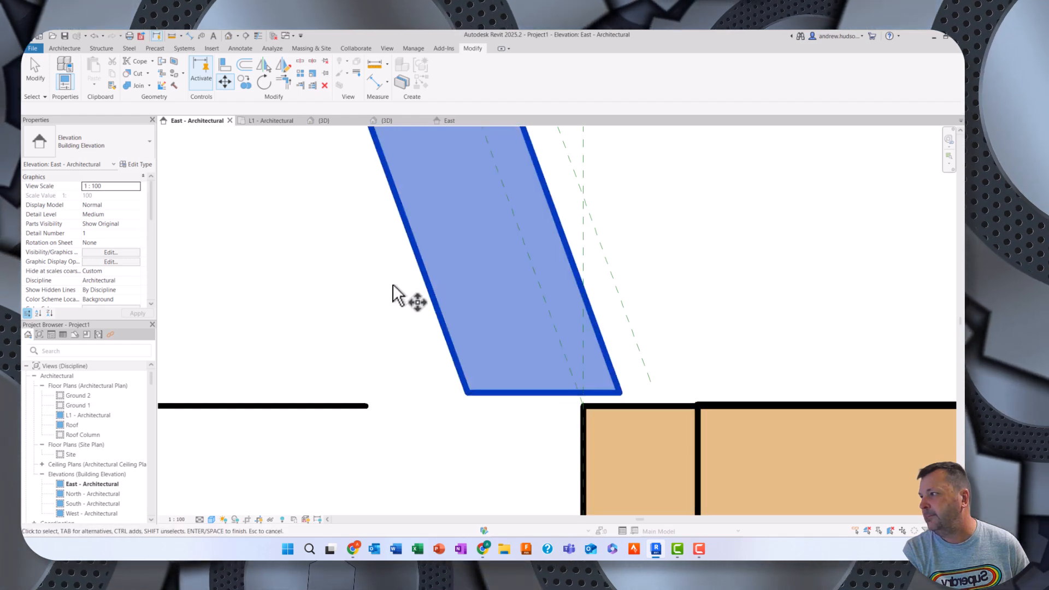
left_click(225, 82)
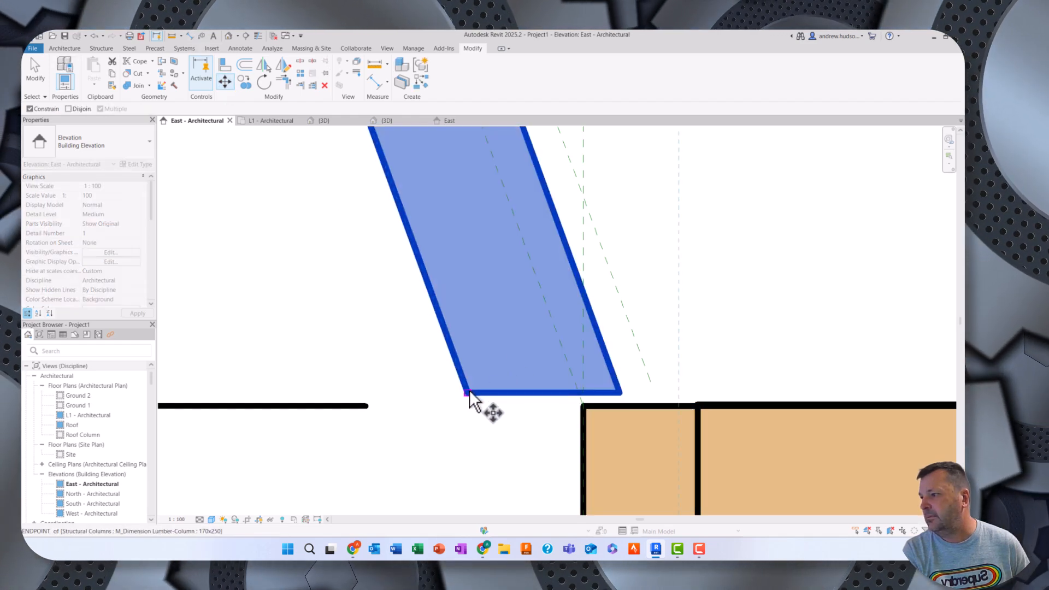
left_click(468, 393)
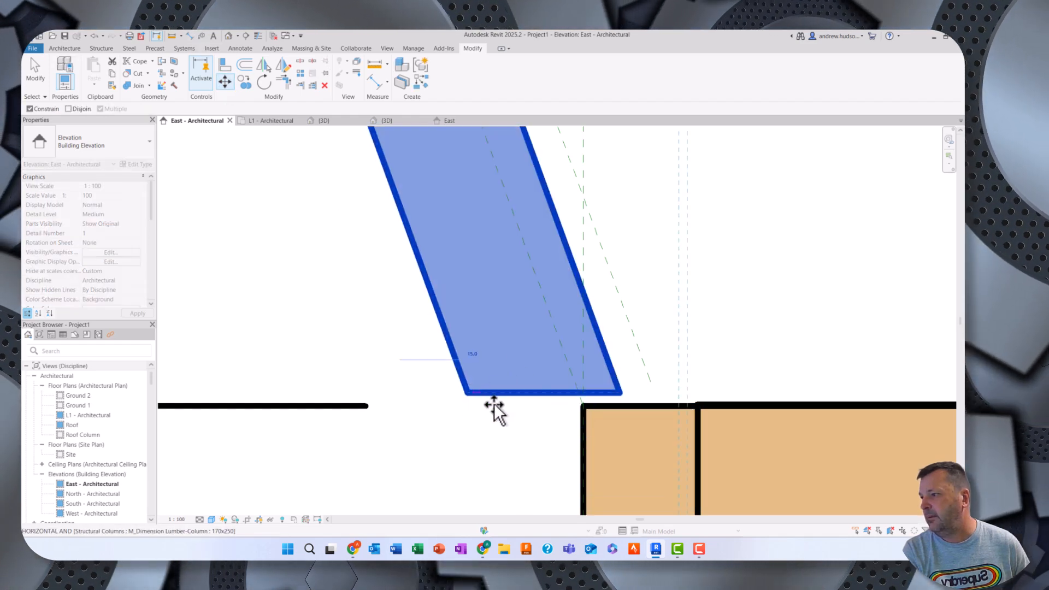
left_click(585, 408)
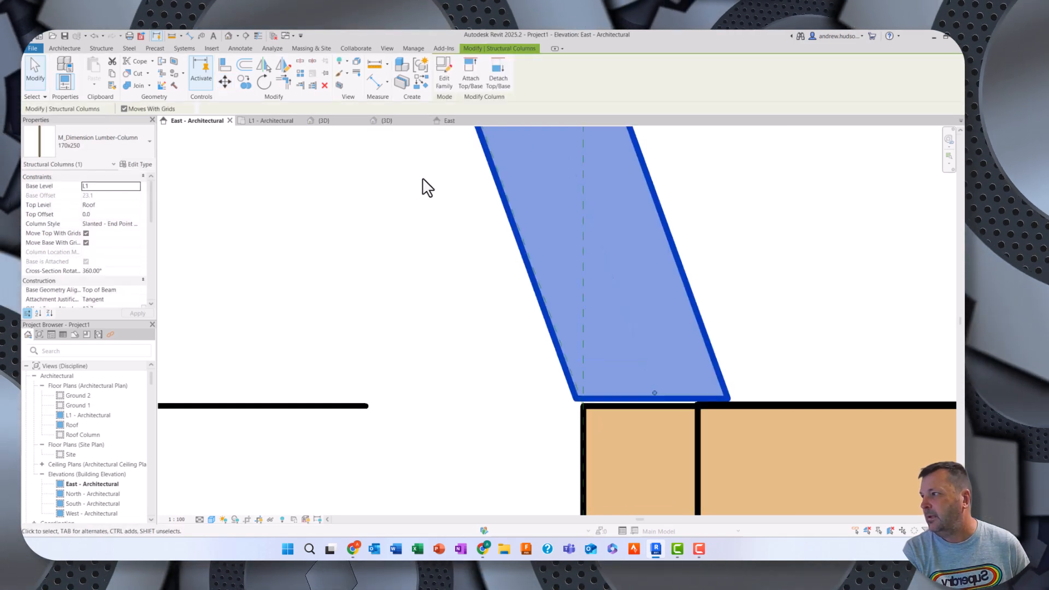
- Examine how the moved column meets the roof edge above and the floor beam below
scroll(451, 310, "up", 3)
scroll(451, 310, "down", 8)
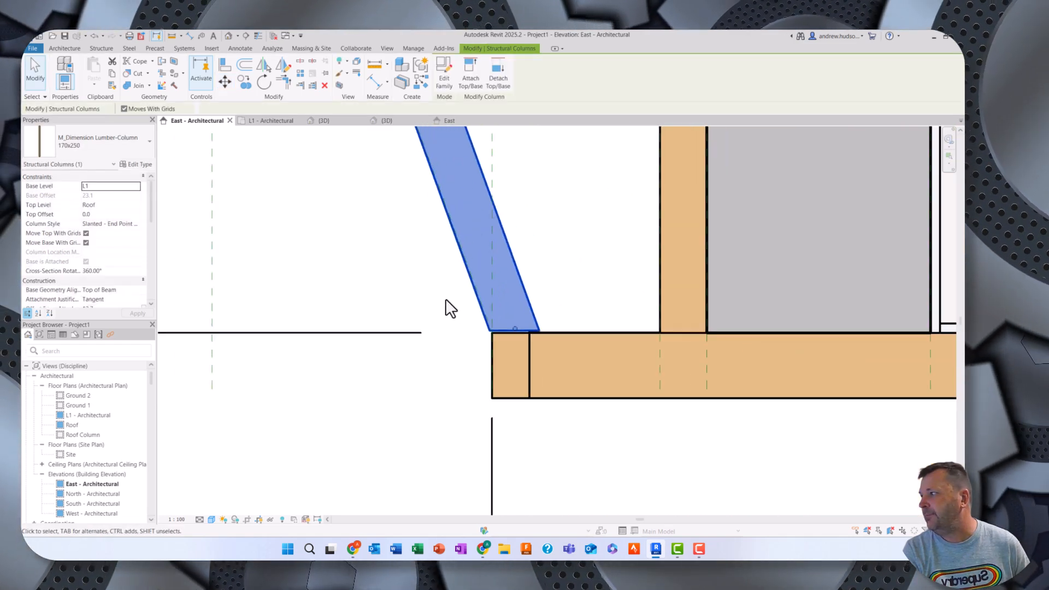
scroll(446, 299, "down", 1)
middle_click_drag(435, 278, 503, 424)
scroll(376, 291, "down", 2)
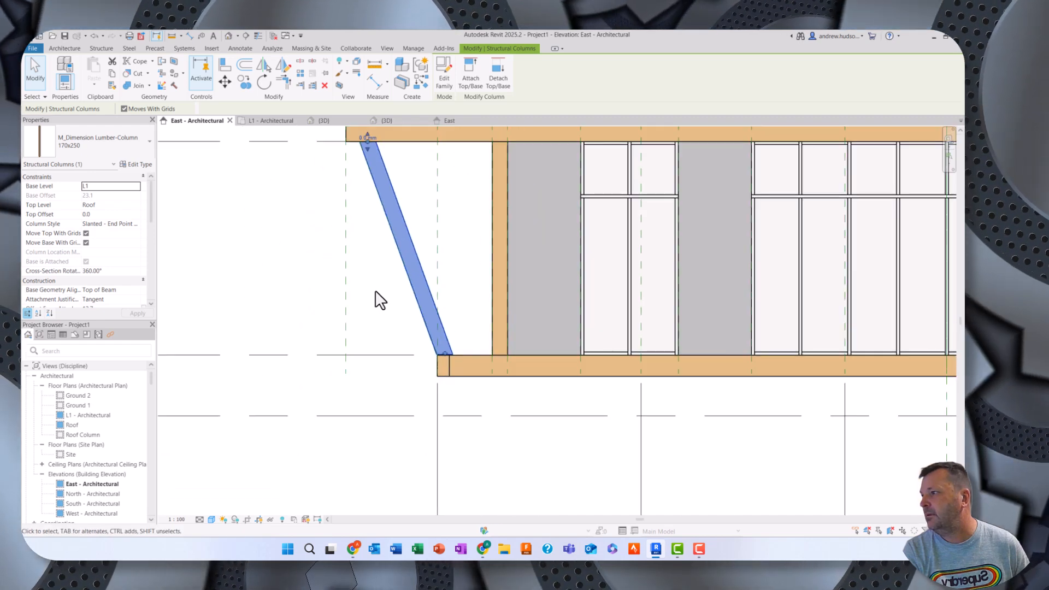
scroll(352, 153, "up", 4)
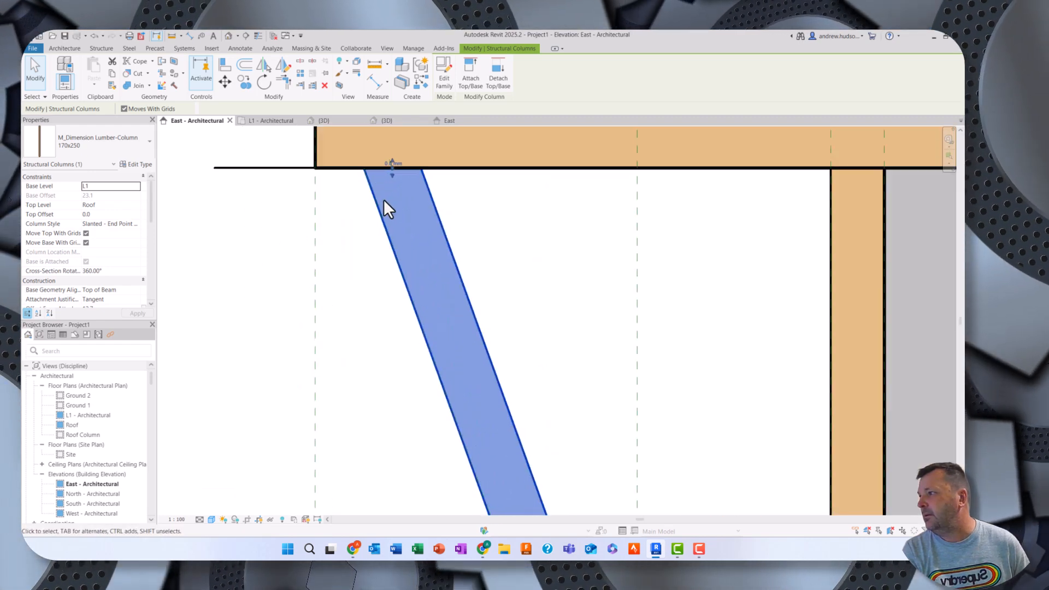
middle_click_drag(383, 200, 376, 166)
scroll(377, 164, "down", 4)
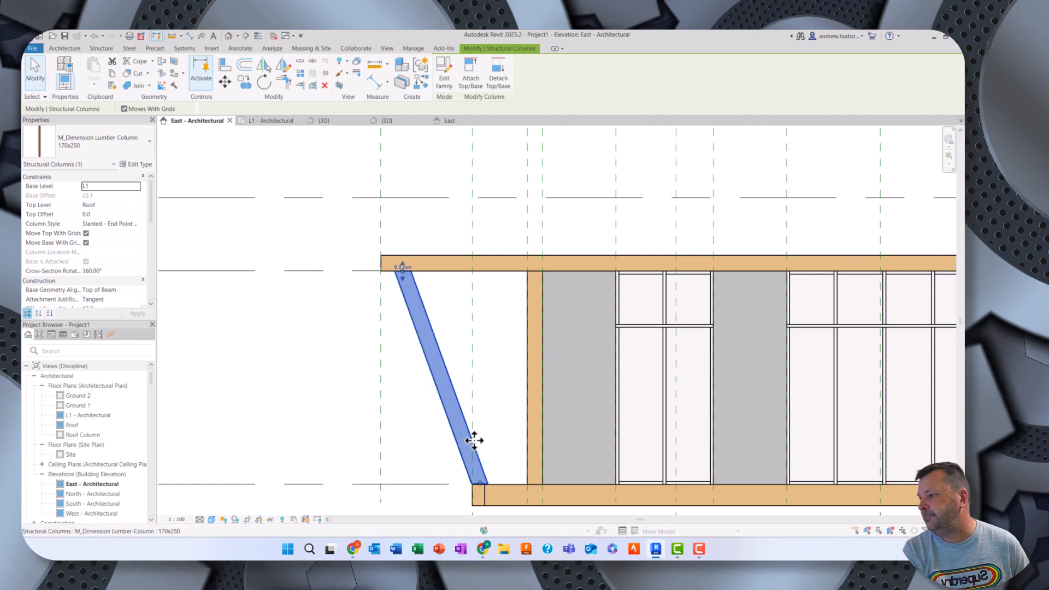
middle_click_drag(474, 440, 534, 431)
- Shift the column's base slightly along the floor beam to bring its outer lower corner to the beam's end
scroll(535, 415, "up", 5)
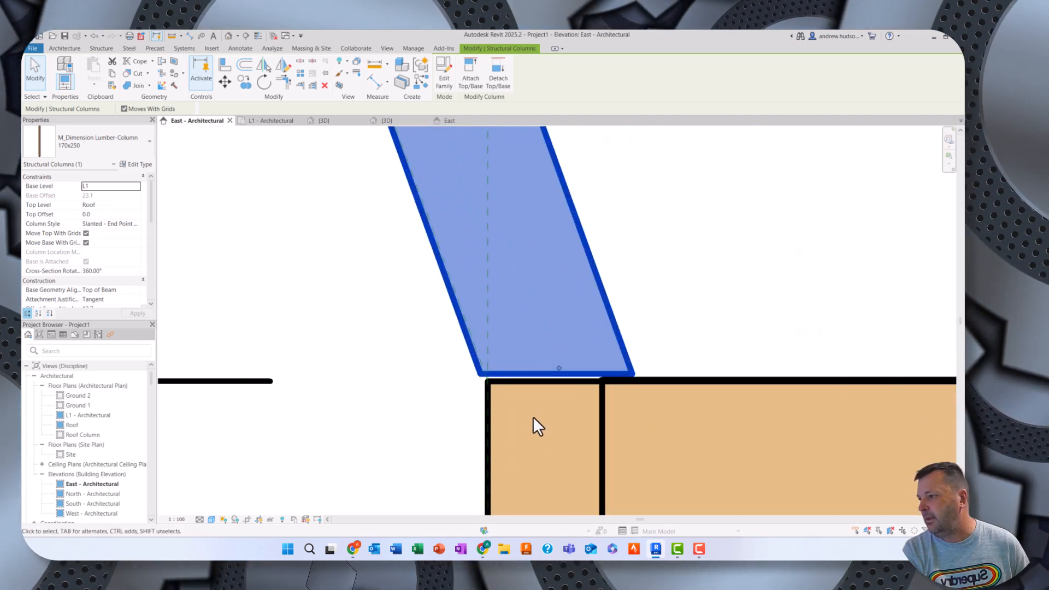
scroll(561, 367, "up", 1)
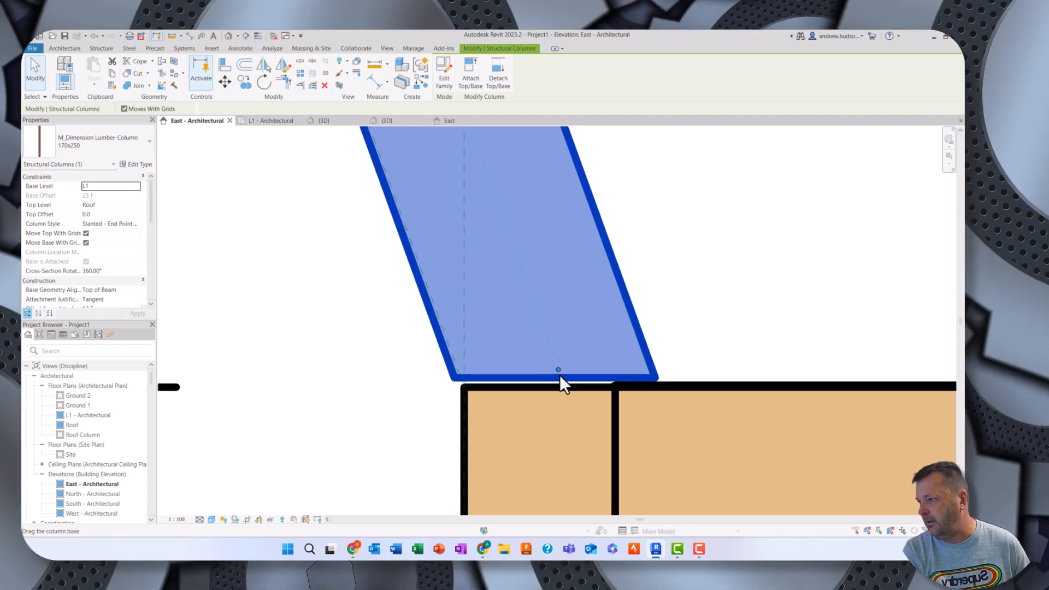
left_click_drag(564, 377, 593, 368)
key("Escape")
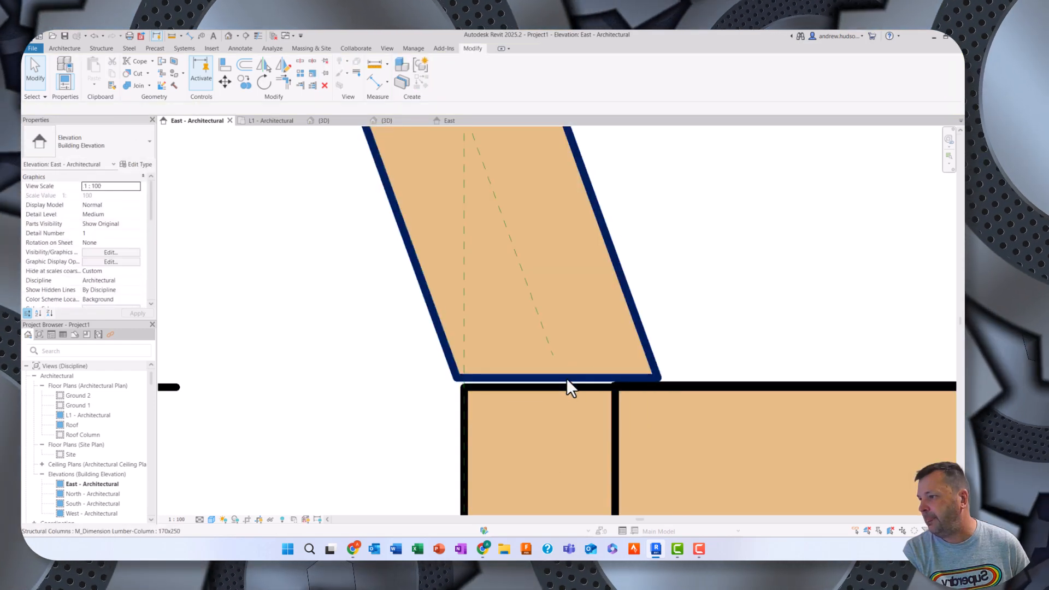
left_click(566, 377)
left_click_drag(560, 376, 562, 381)
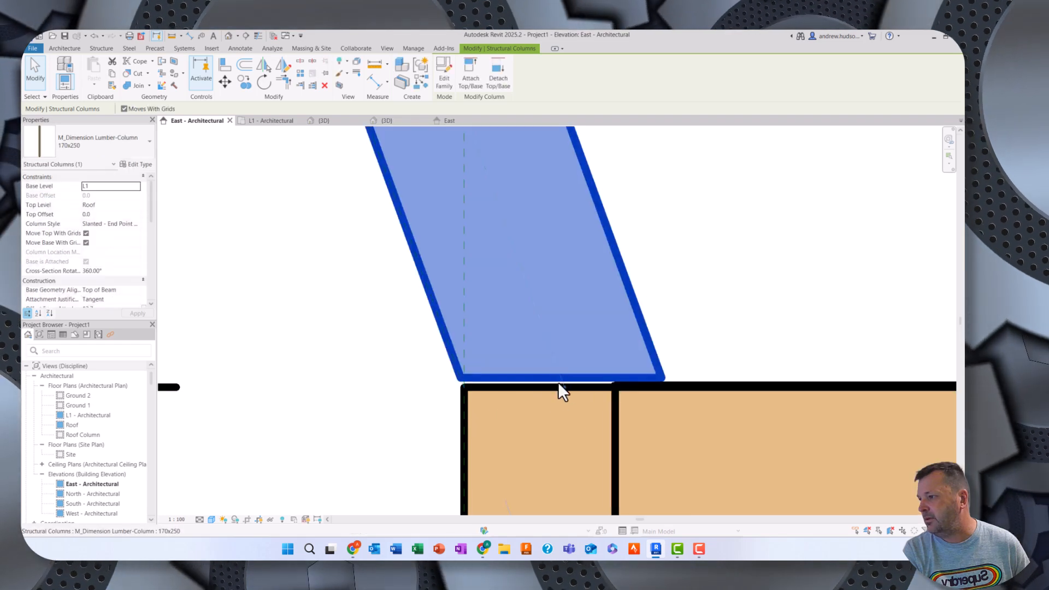
left_click(373, 379)
scroll(378, 381, "up", 4)
scroll(376, 379, "down", 4)
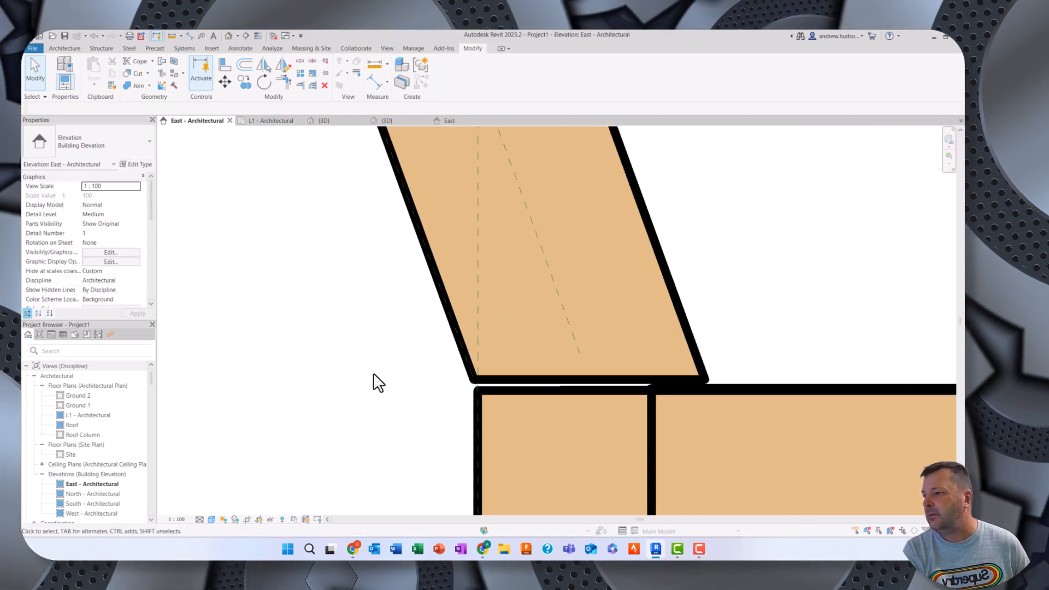
scroll(545, 397, "down", 2)
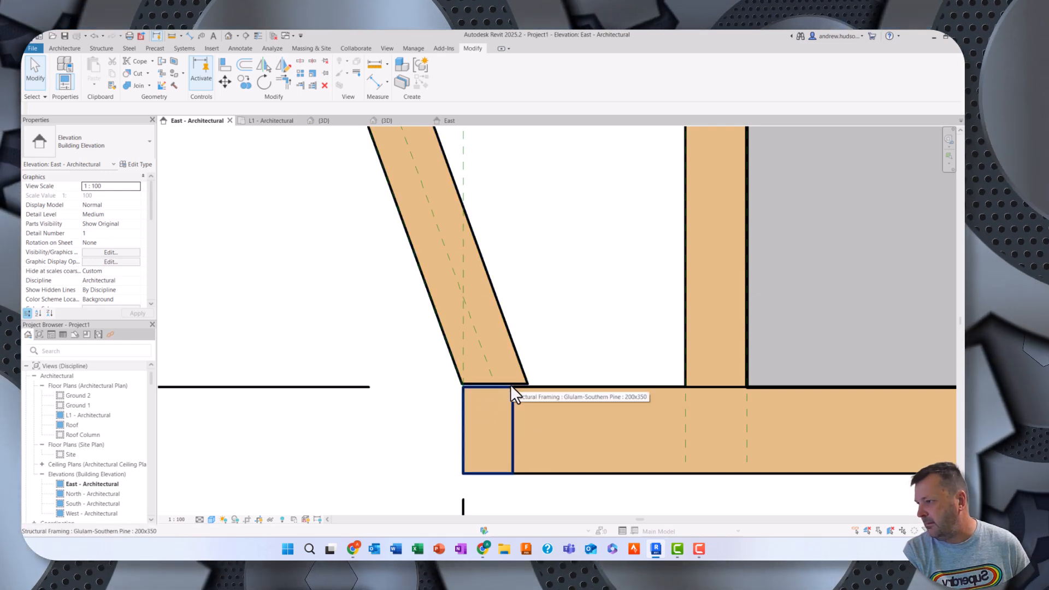
scroll(407, 392, "up", 3)
scroll(409, 388, "down", 5)
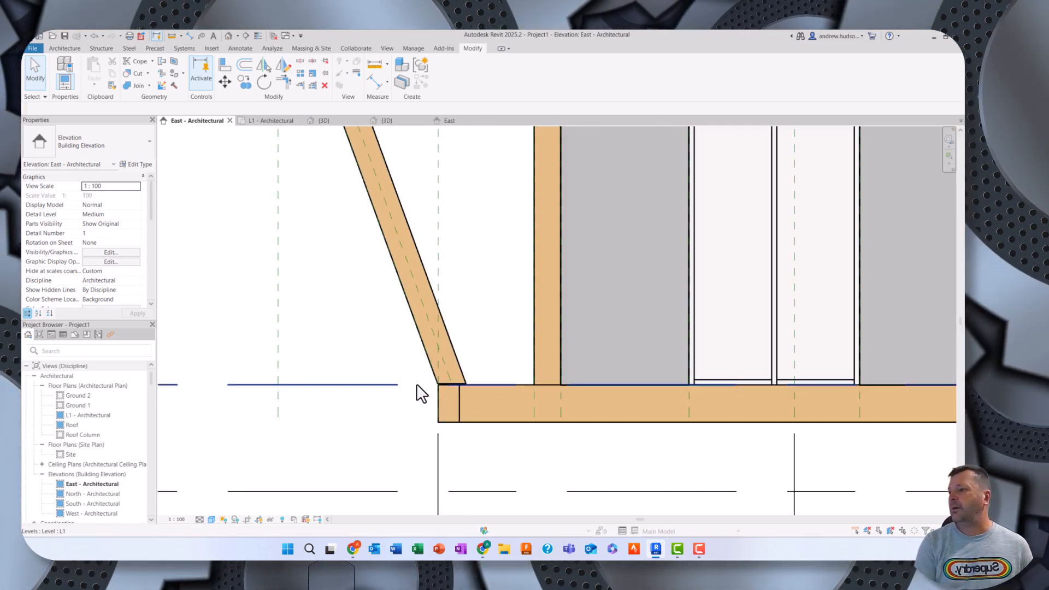
- Inspect the slanted column in the 3D view, including its joints with the roof corner and floor beam
left_click(339, 121)
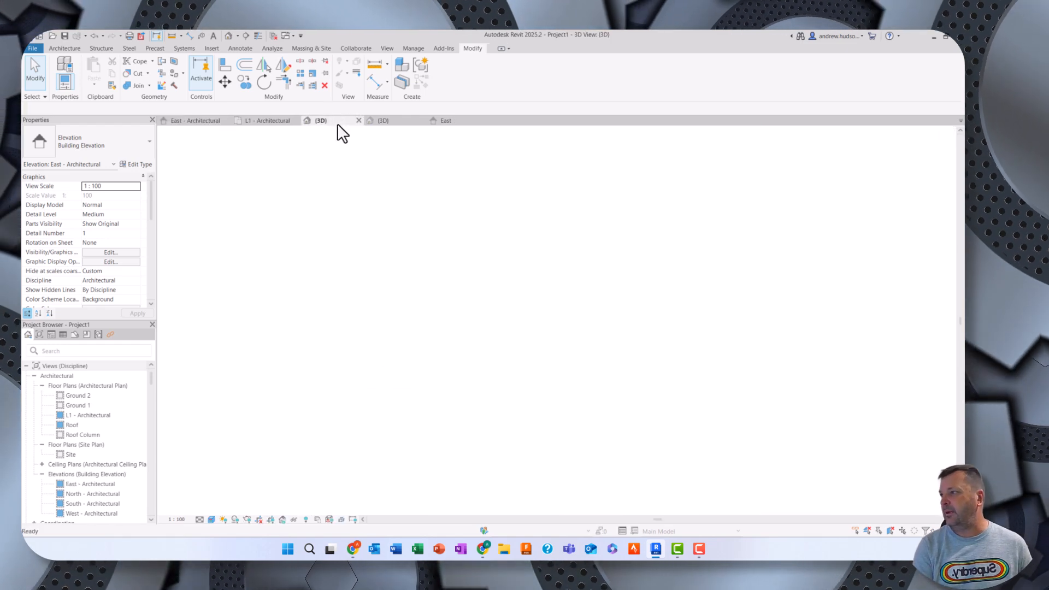
scroll(757, 388, "down", 5)
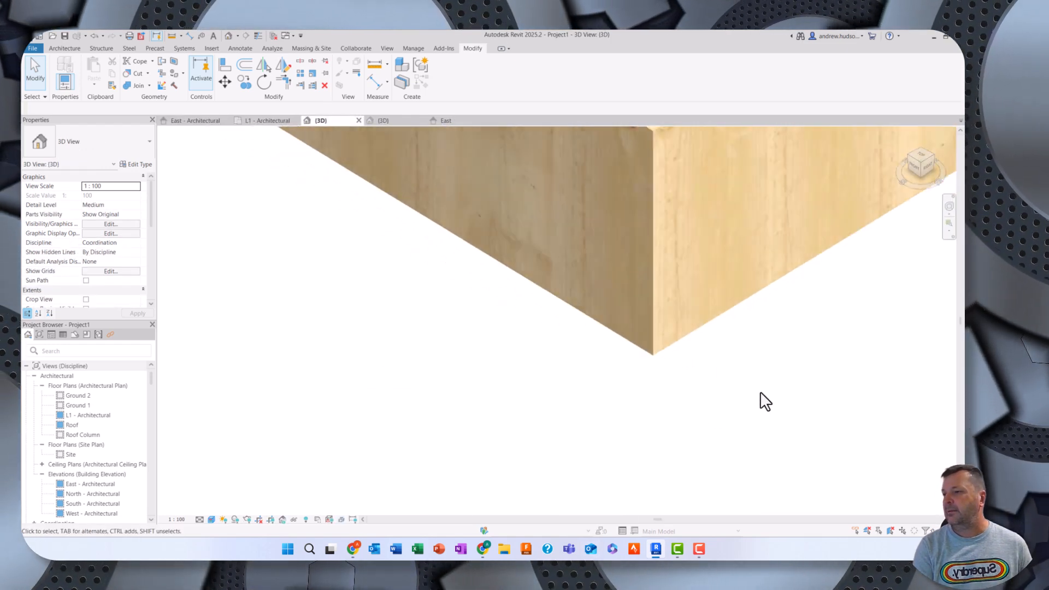
scroll(731, 352, "down", 3)
scroll(702, 242, "up", 8)
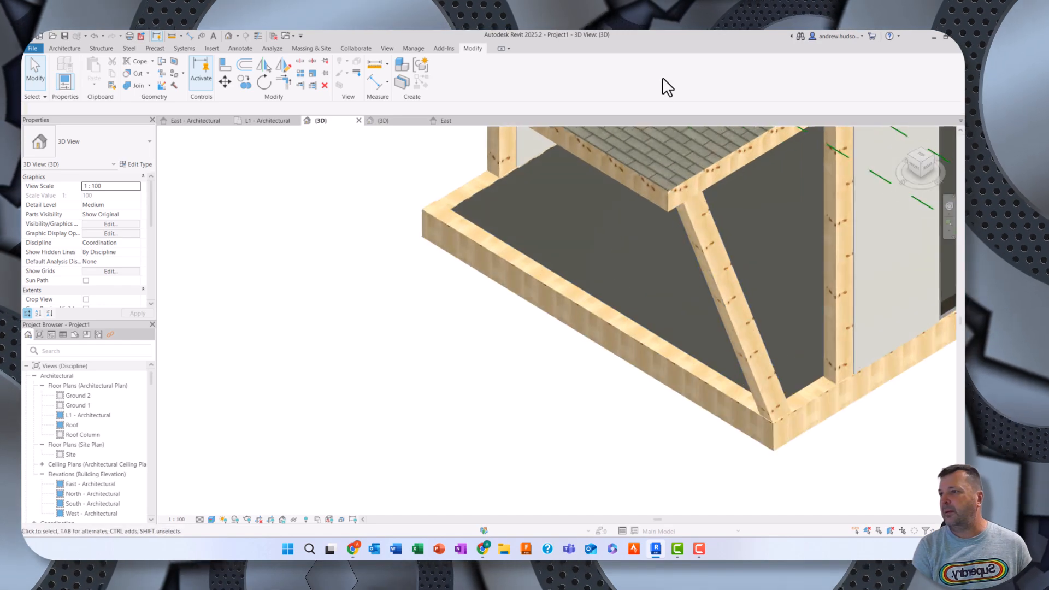
scroll(701, 212, "down", 1)
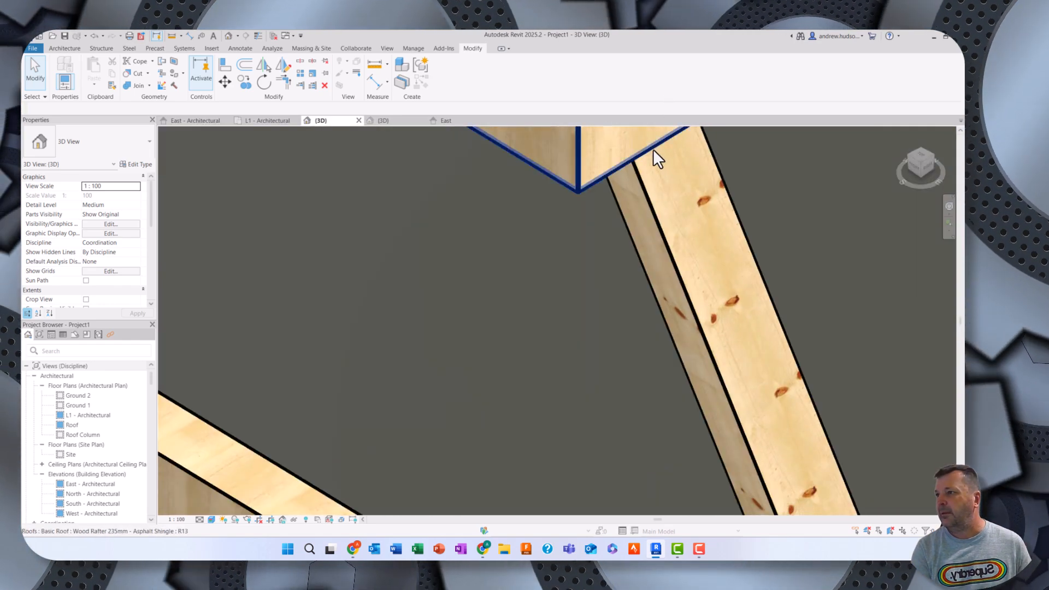
scroll(764, 432, "down", 4)
scroll(765, 438, "down", 5)
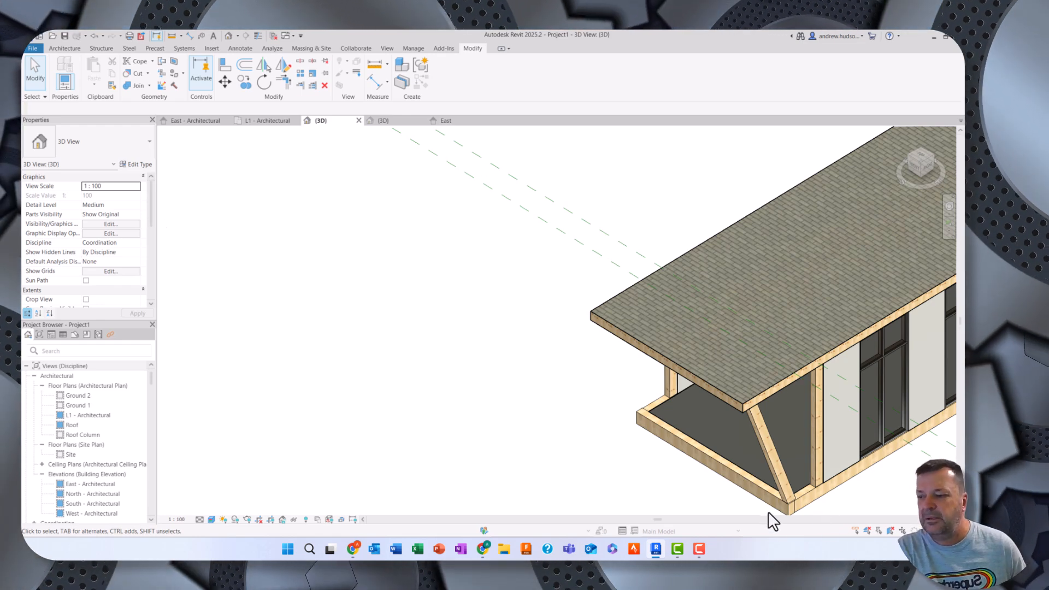
scroll(798, 490, "up", 5)
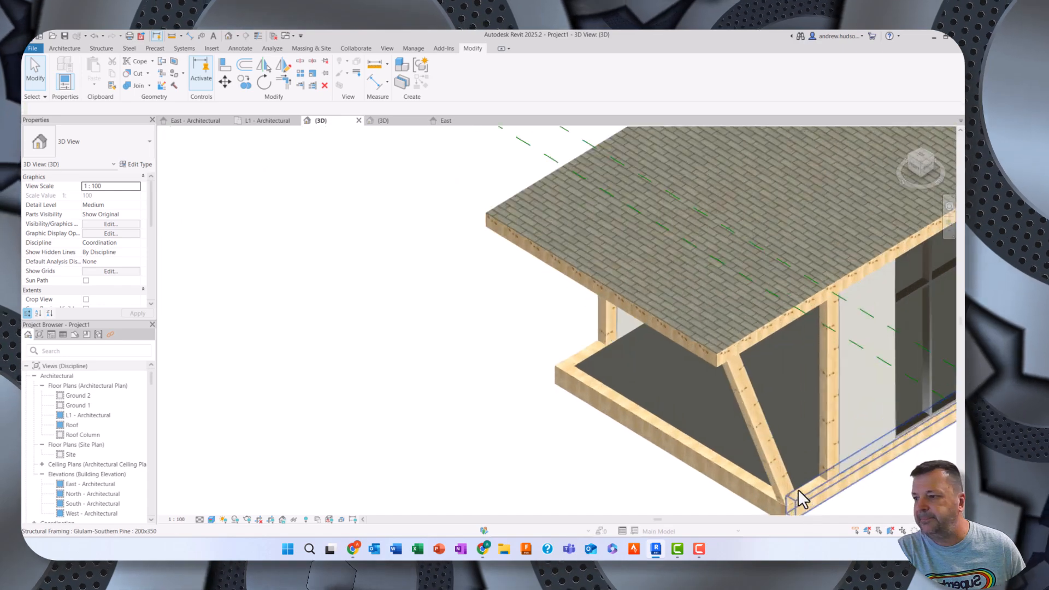
middle_click_drag(815, 477, 737, 365)
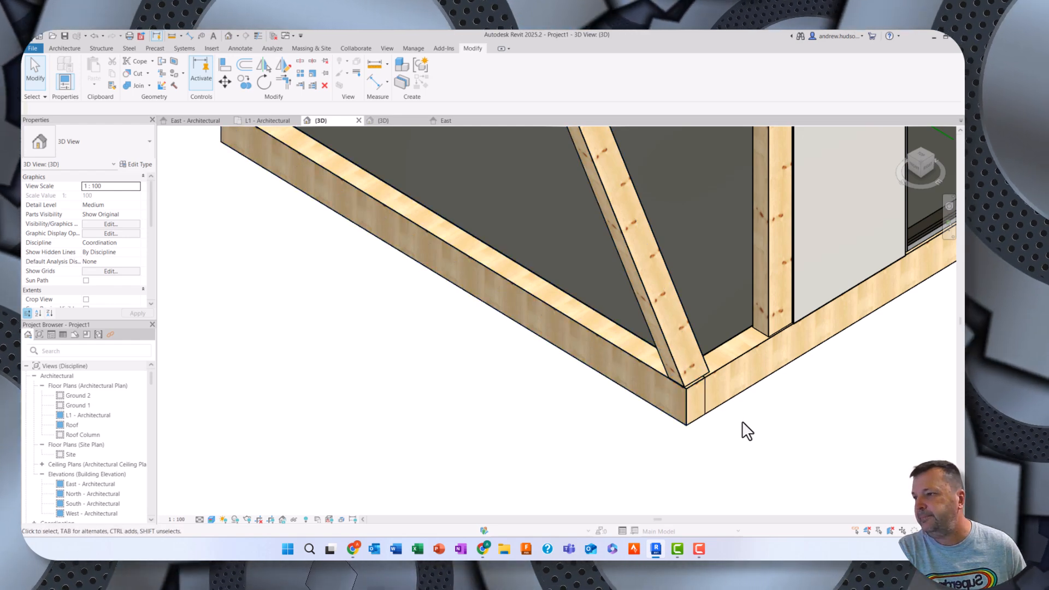
scroll(672, 426, "down", 5)
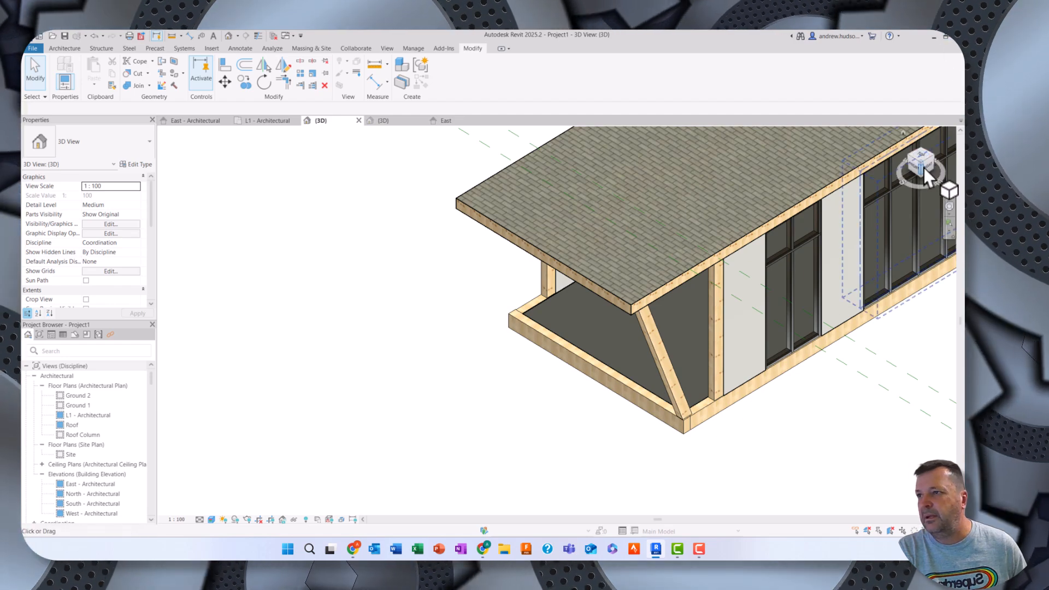
mouse_move(923, 168)
left_mouse_down()
mouse_move(903, 501)
mouse_move(914, 494)
mouse_move(928, 188)
left_mouse_up()
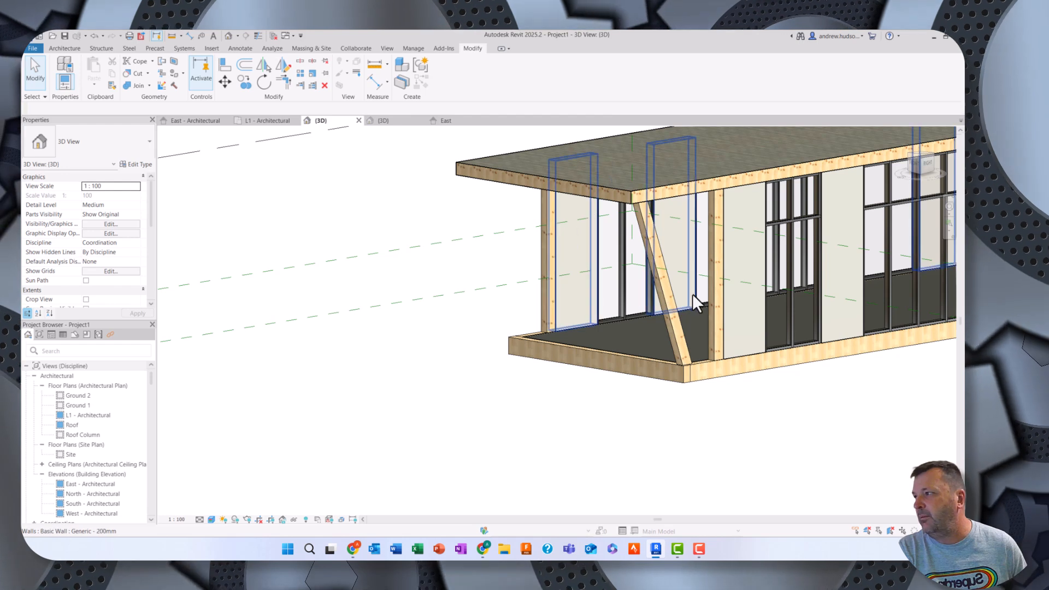
- In the L1 - Architectural plan, mirror the slanted timber column about the building's central reference plane to the opposite side
left_click(270, 124)
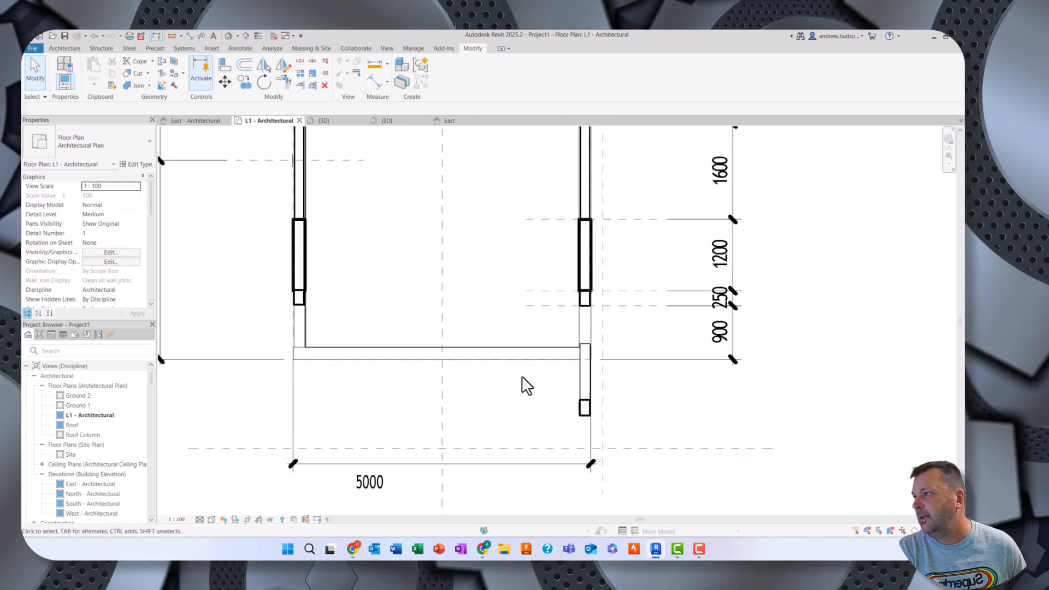
left_click(583, 385)
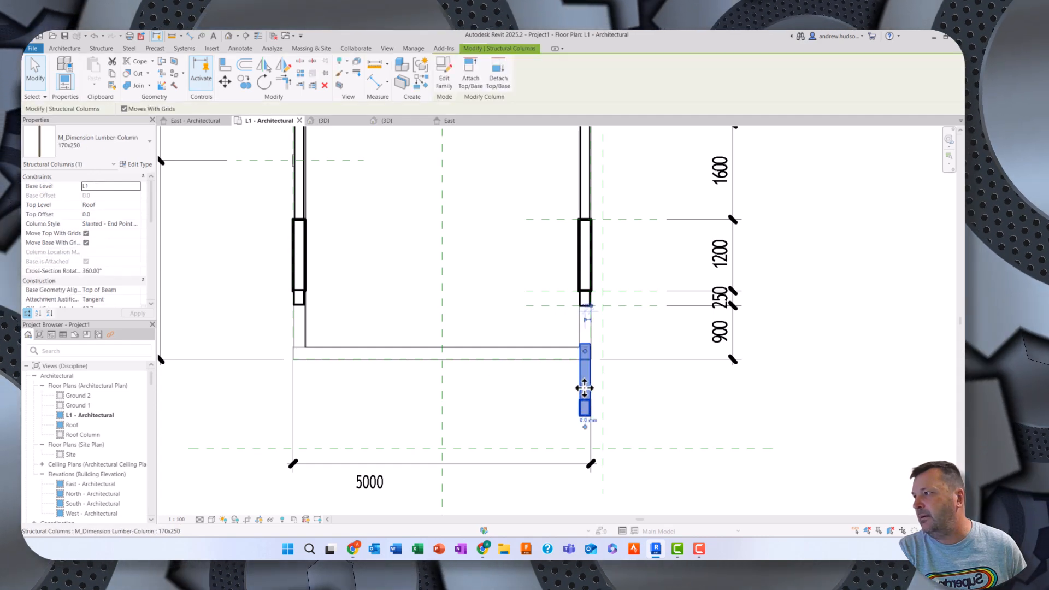
left_click(265, 63)
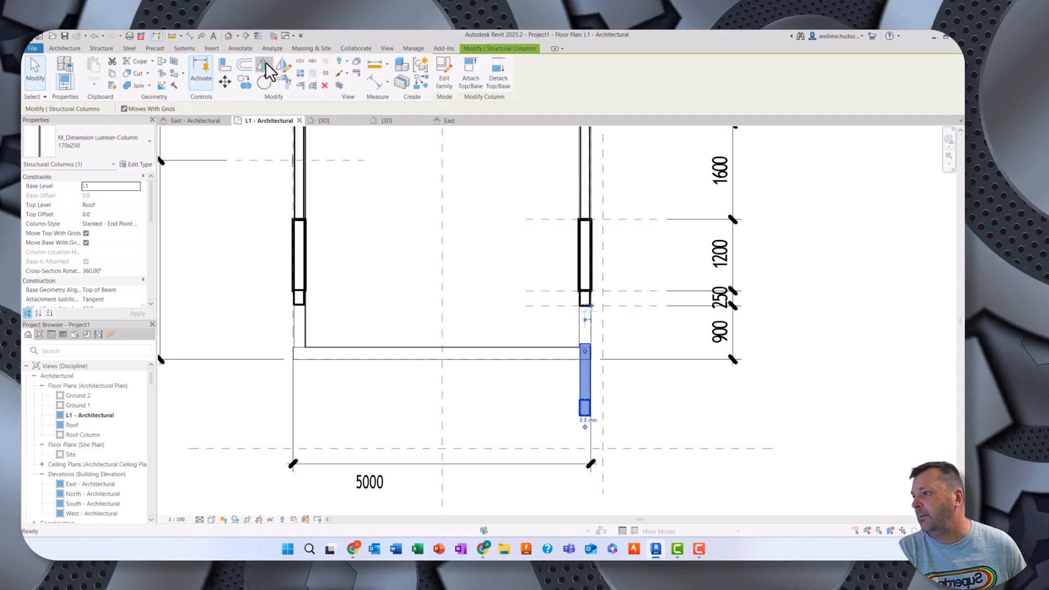
left_click(439, 414)
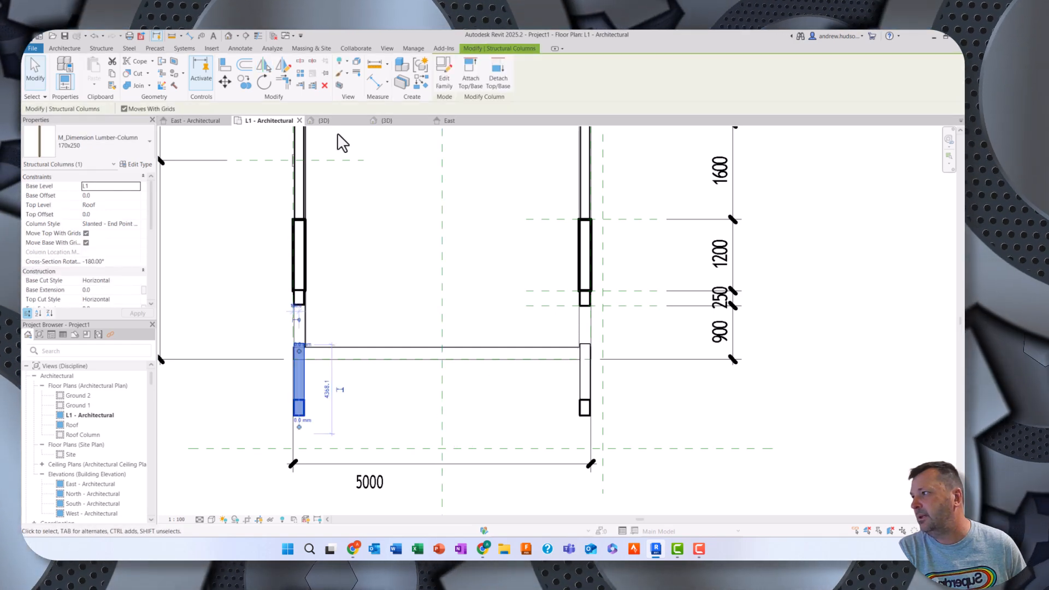
- Examine both slanted columns in the 3D view, from the whole building down to their joints with the roof edge and floor beams
left_click(329, 121)
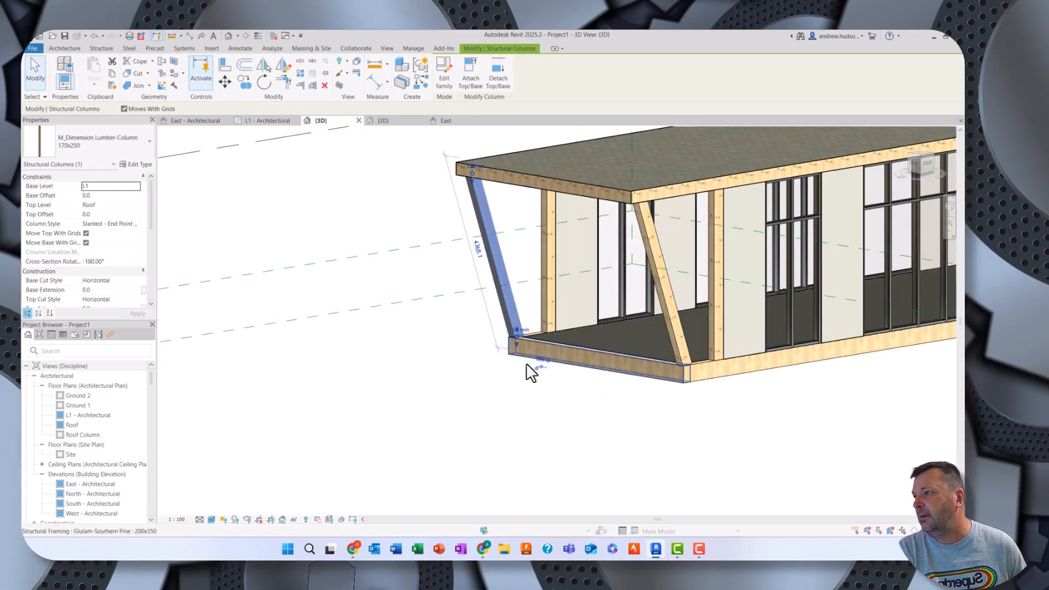
left_click(484, 473)
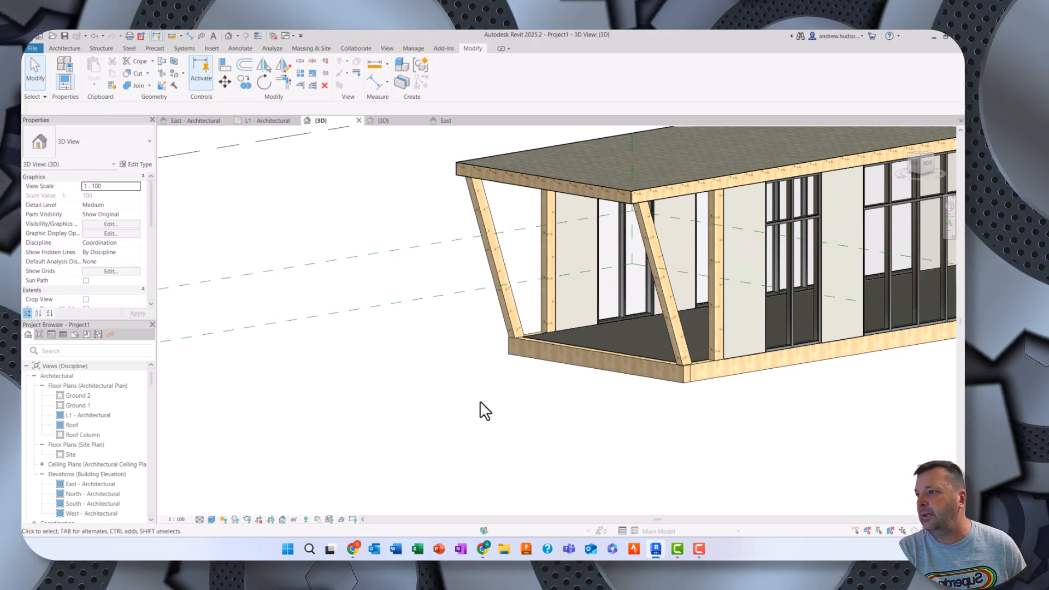
scroll(480, 400, "down", 3)
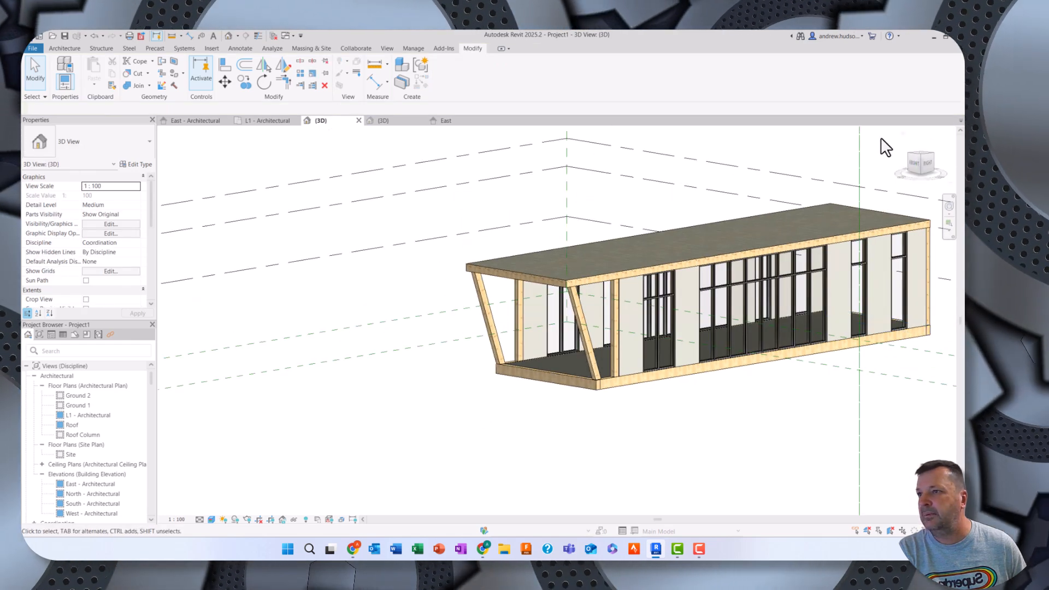
left_click_drag(935, 168, 885, 198)
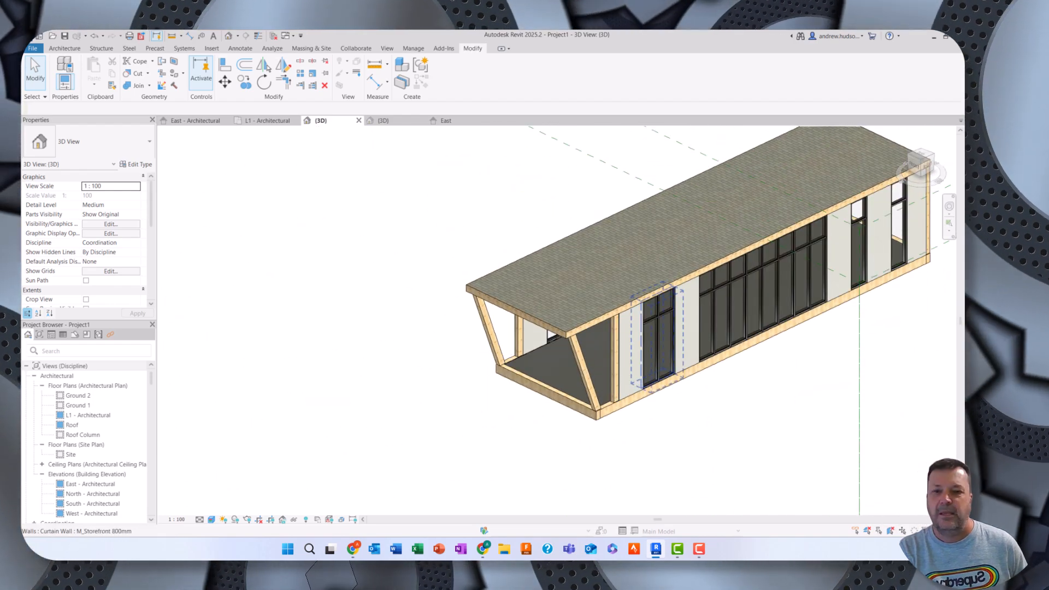
scroll(565, 341, "up", 6)
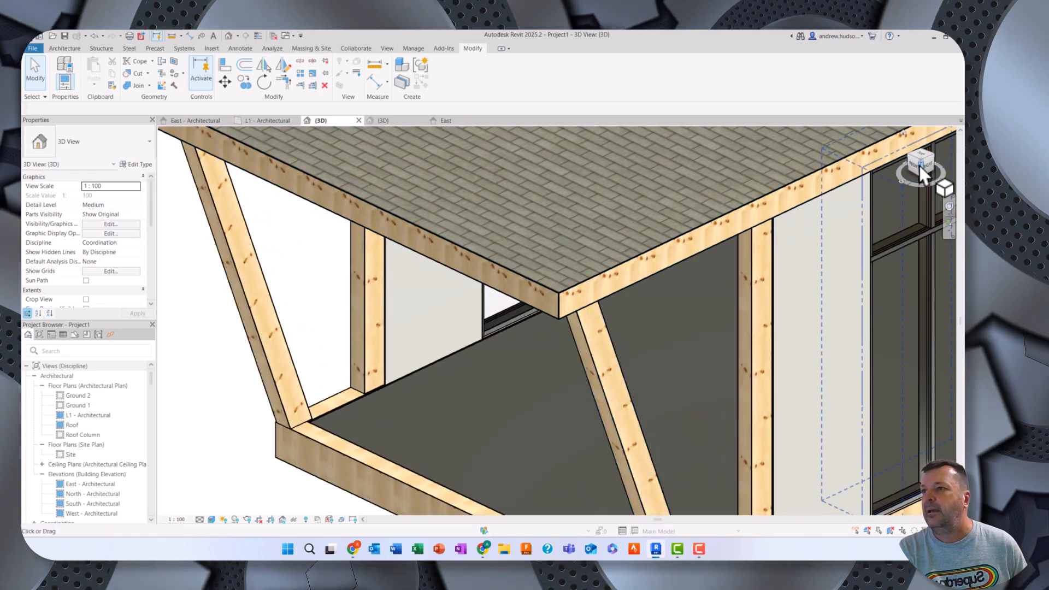
scroll(819, 365, "down", 2)
scroll(817, 375, "down", 3)
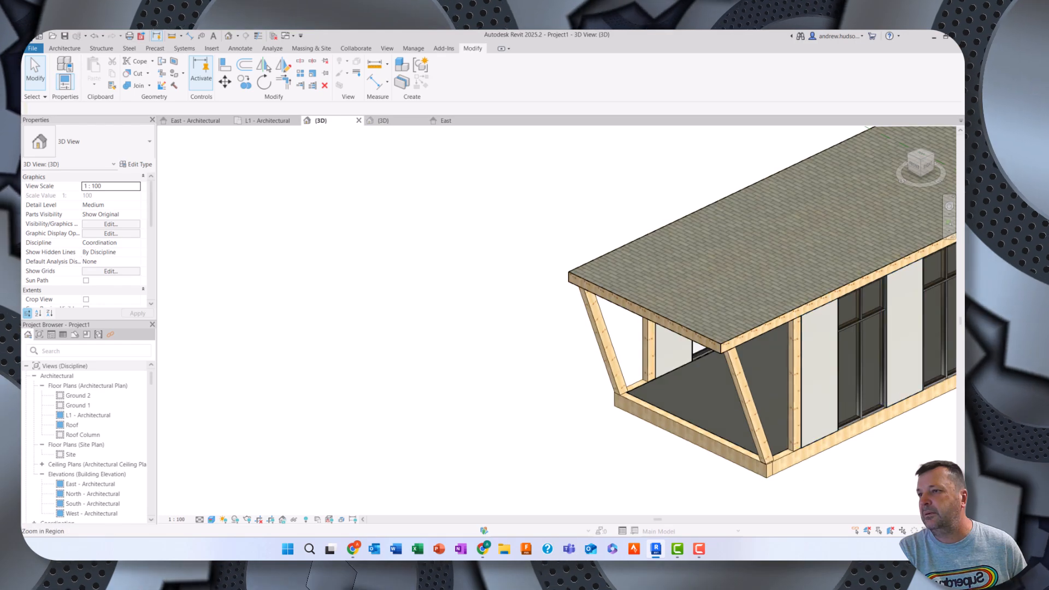